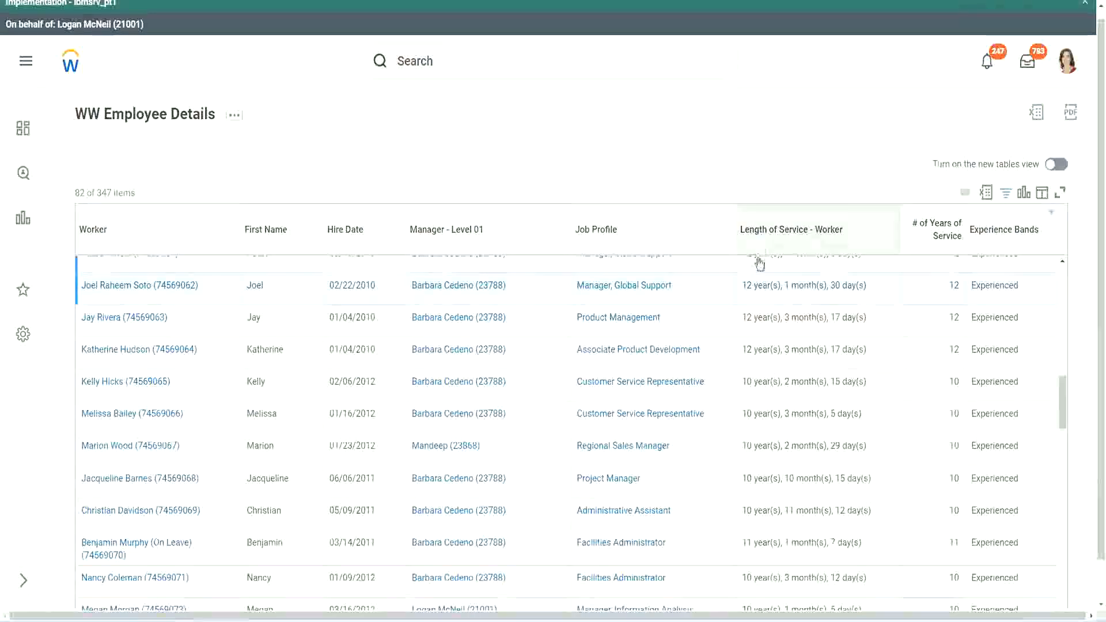
Compare the length-of-service text with the number of years of service for several workers in the report.
left_click_drag(749, 287, 741, 286)
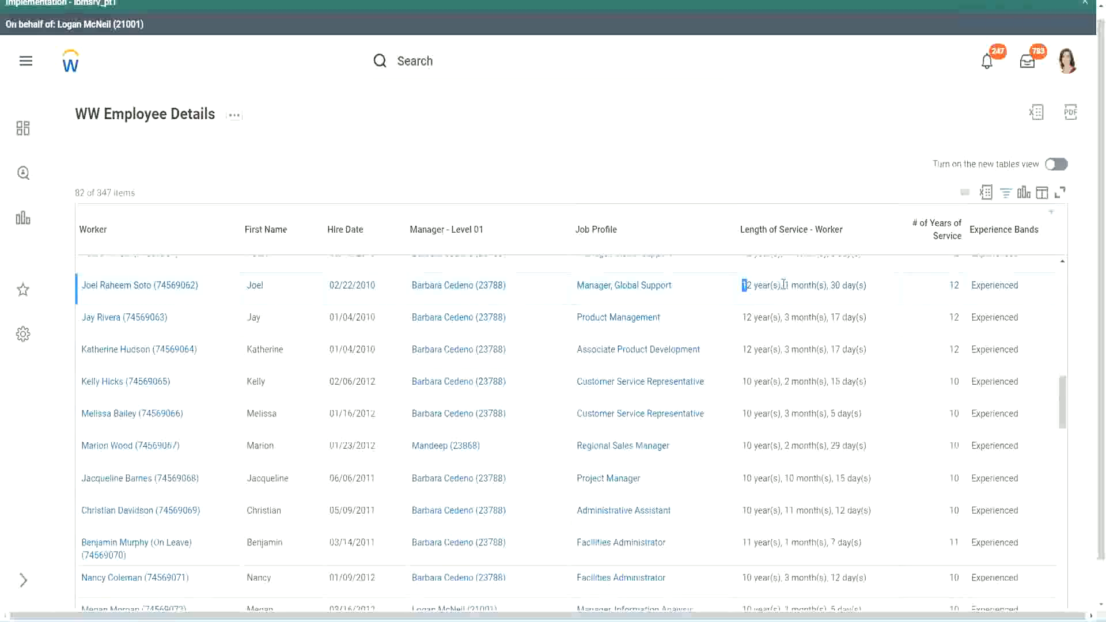
left_click(749, 286)
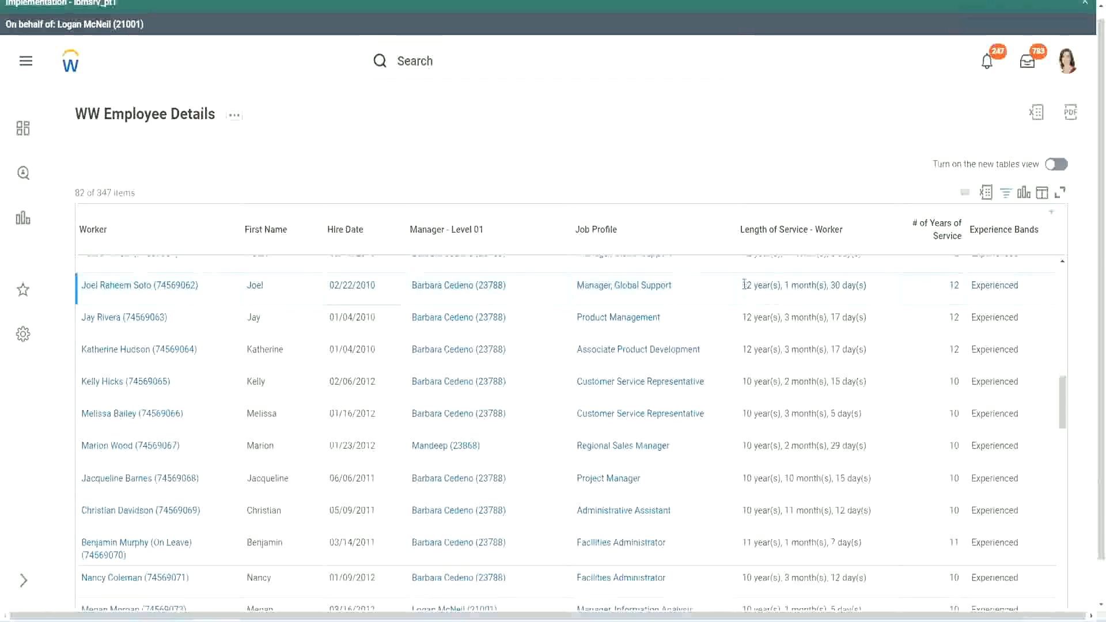
left_click_drag(741, 287, 847, 285)
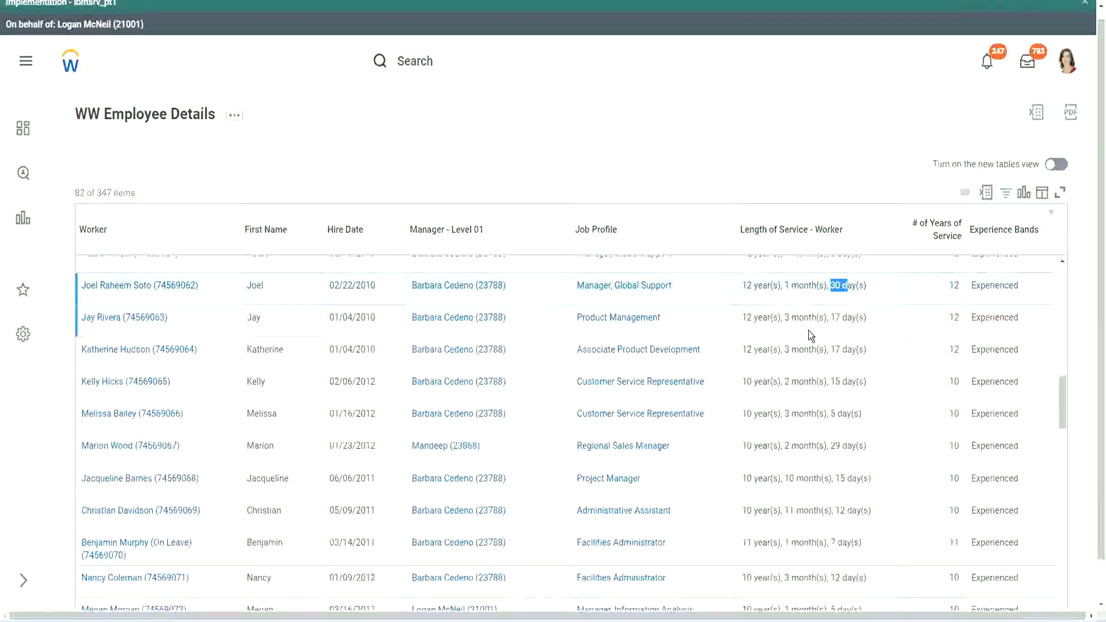
double_click(958, 285)
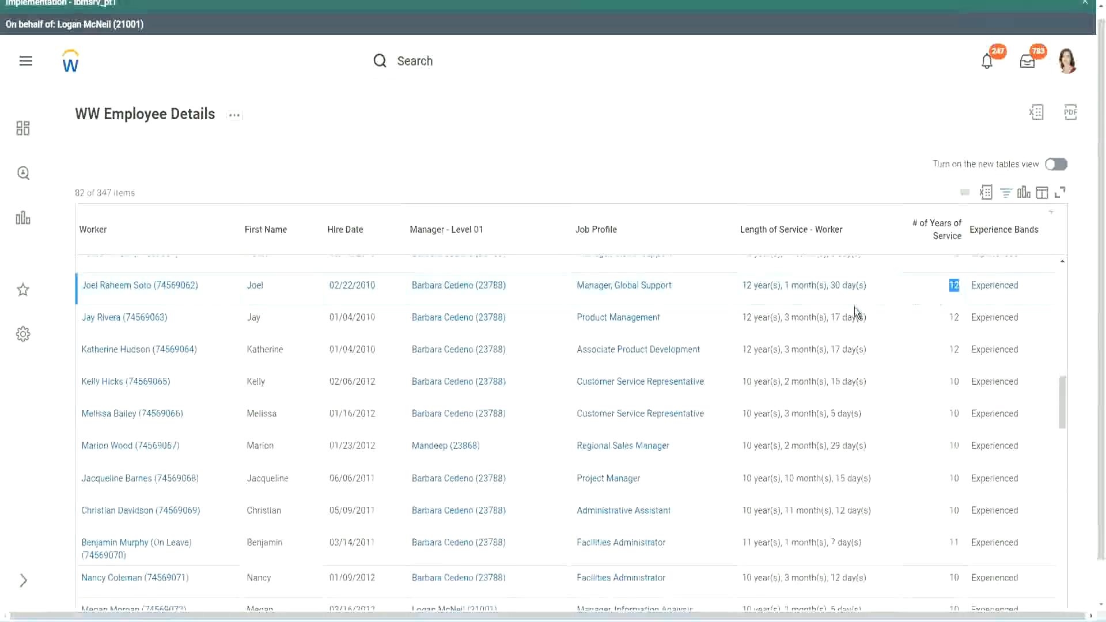
left_click(765, 511)
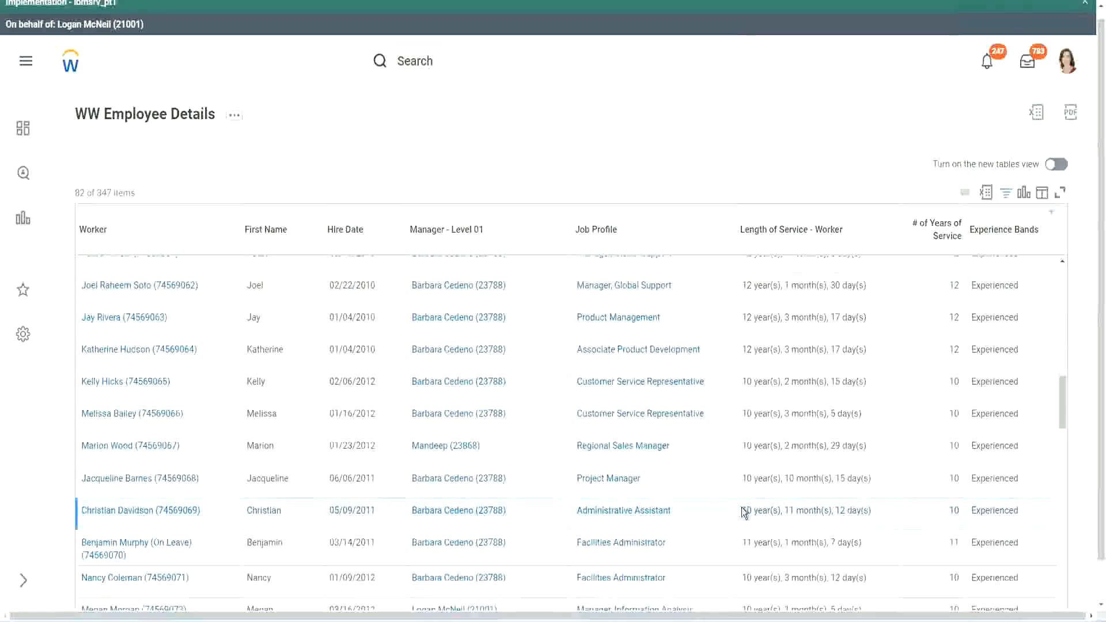
left_click_drag(786, 506, 859, 510)
left_click(858, 510)
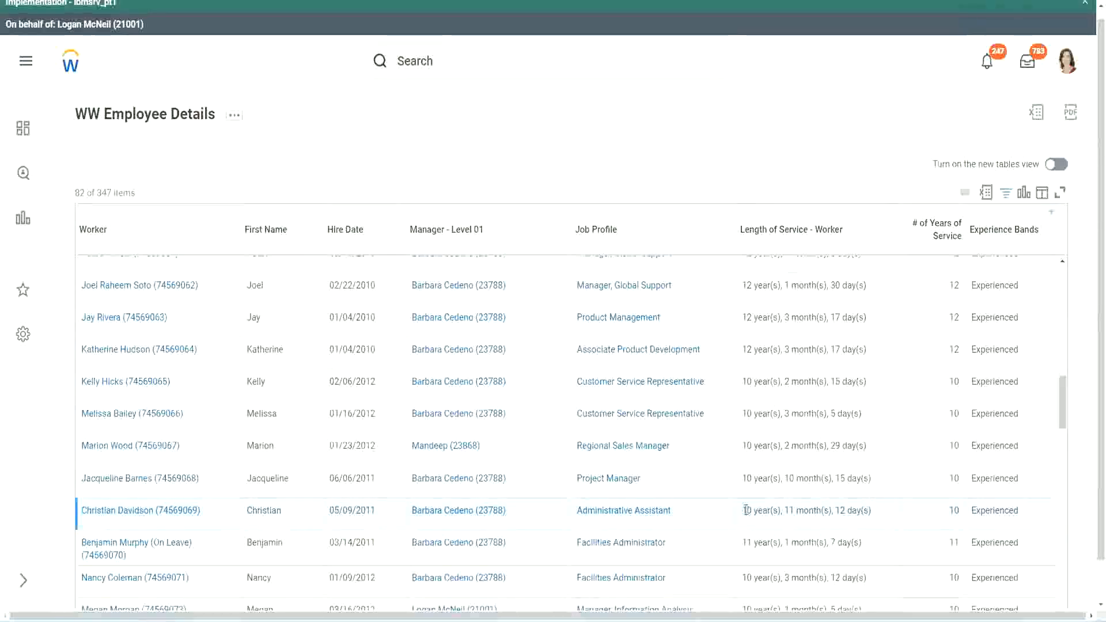
double_click(954, 510)
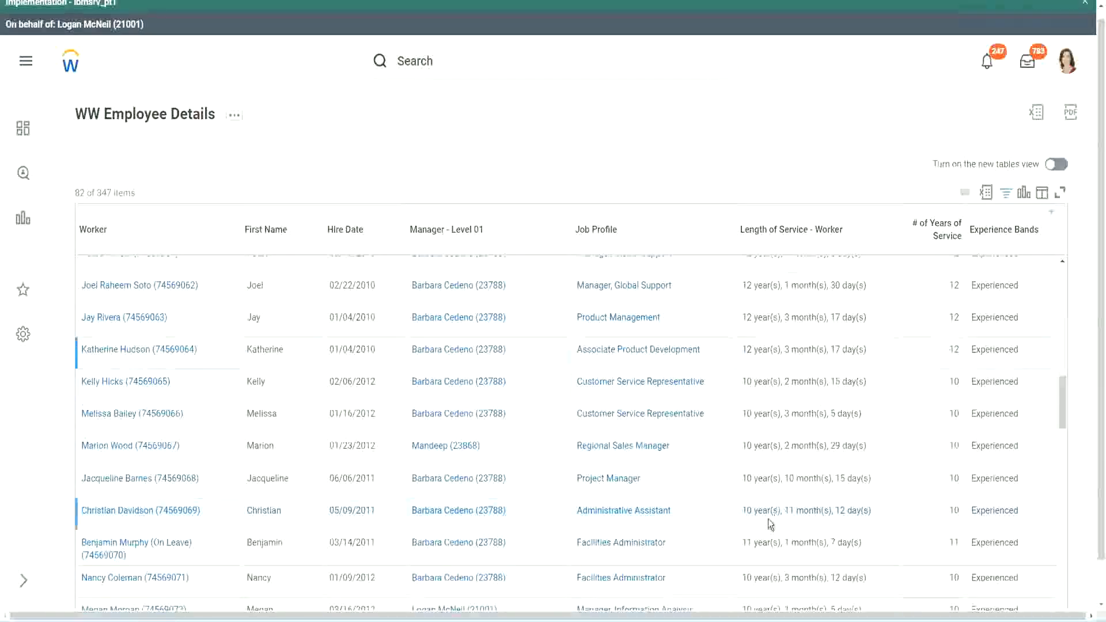
double_click(747, 510)
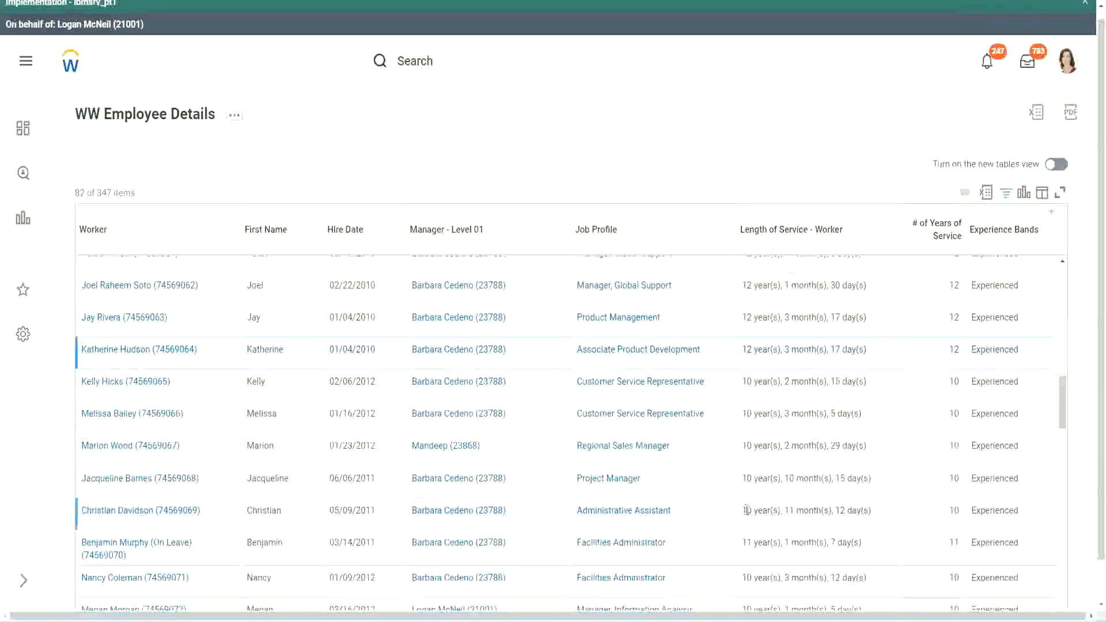
left_click(836, 507)
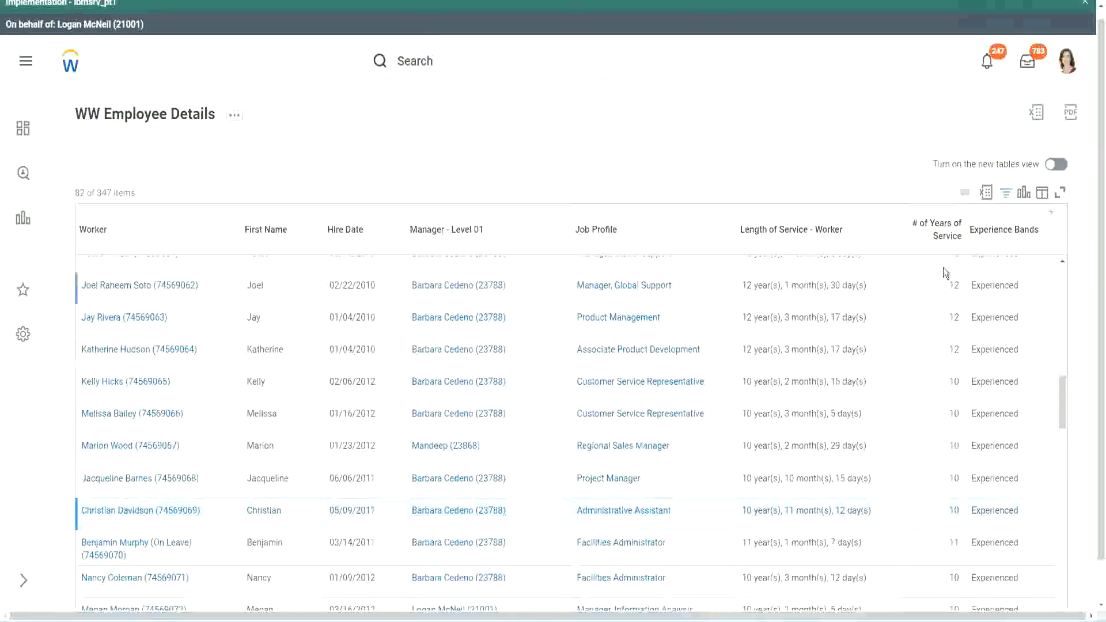
double_click(954, 285)
left_click_drag(742, 285, 884, 285)
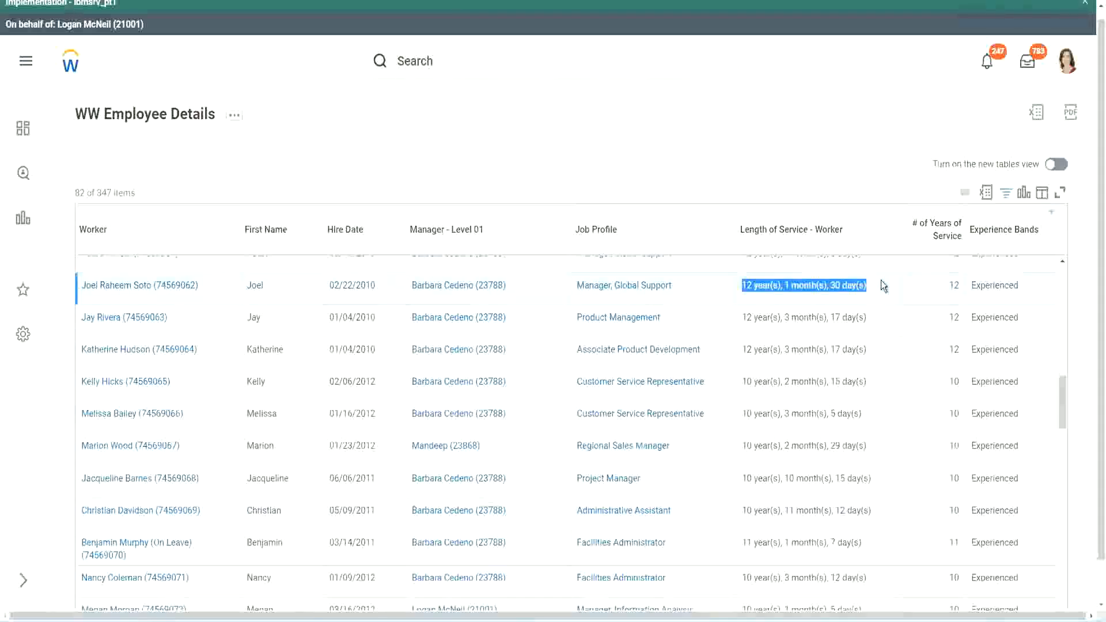
left_click(859, 509)
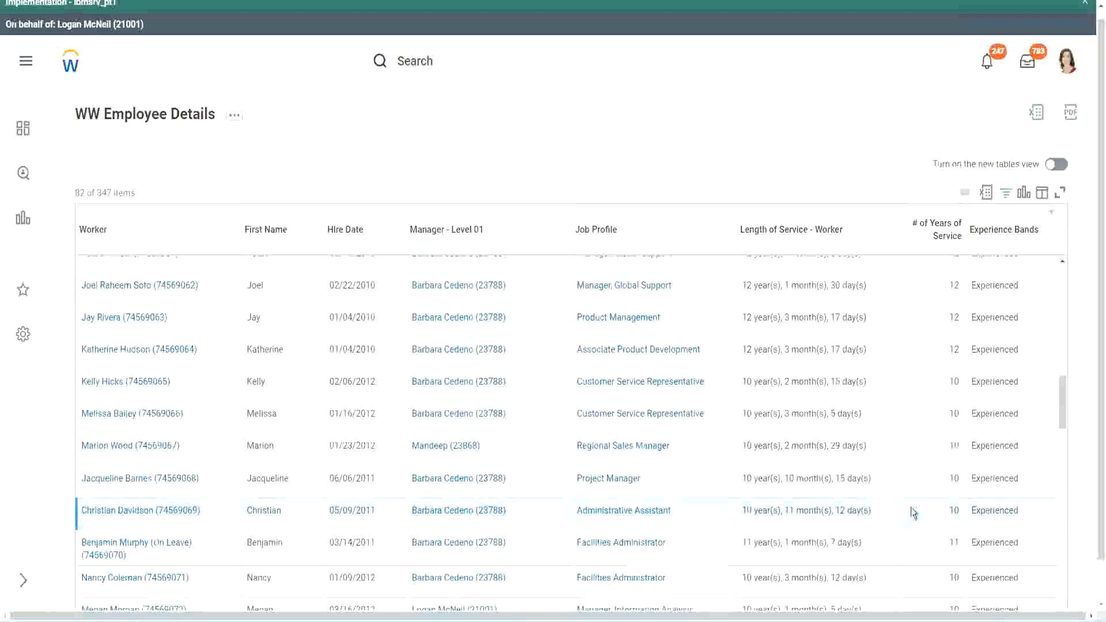
double_click(955, 510)
left_click(914, 514)
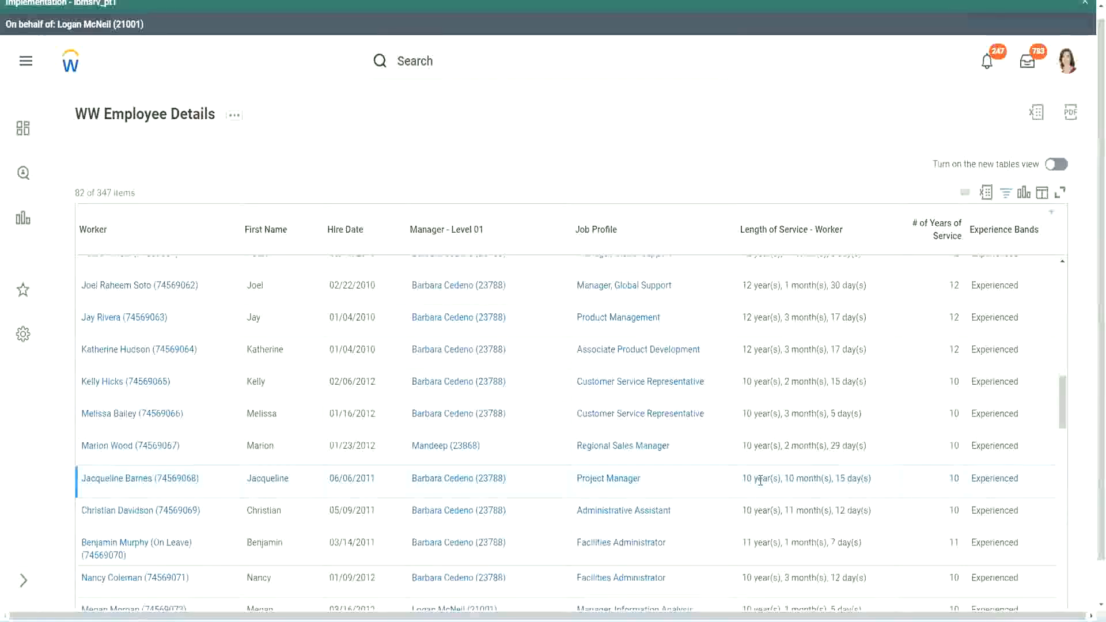
double_click(791, 480)
left_click(826, 479)
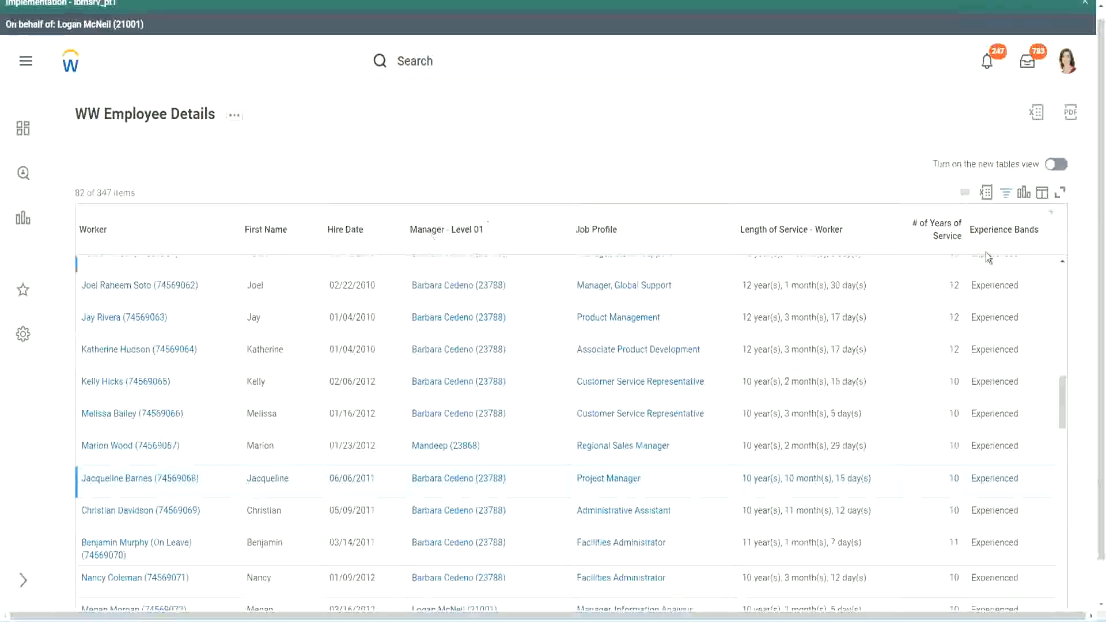
Open the WW Employee Details report definition, view its experience-bands calculated field in a new tab, and close the environment banner.
left_click(189, 119)
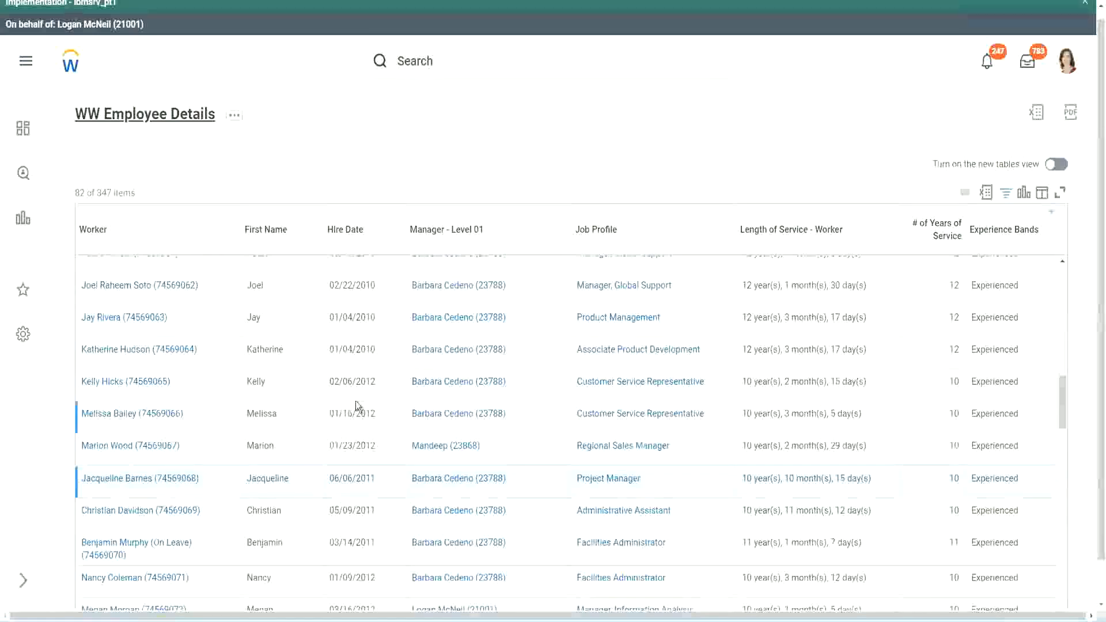
scroll(355, 401, "down", 4)
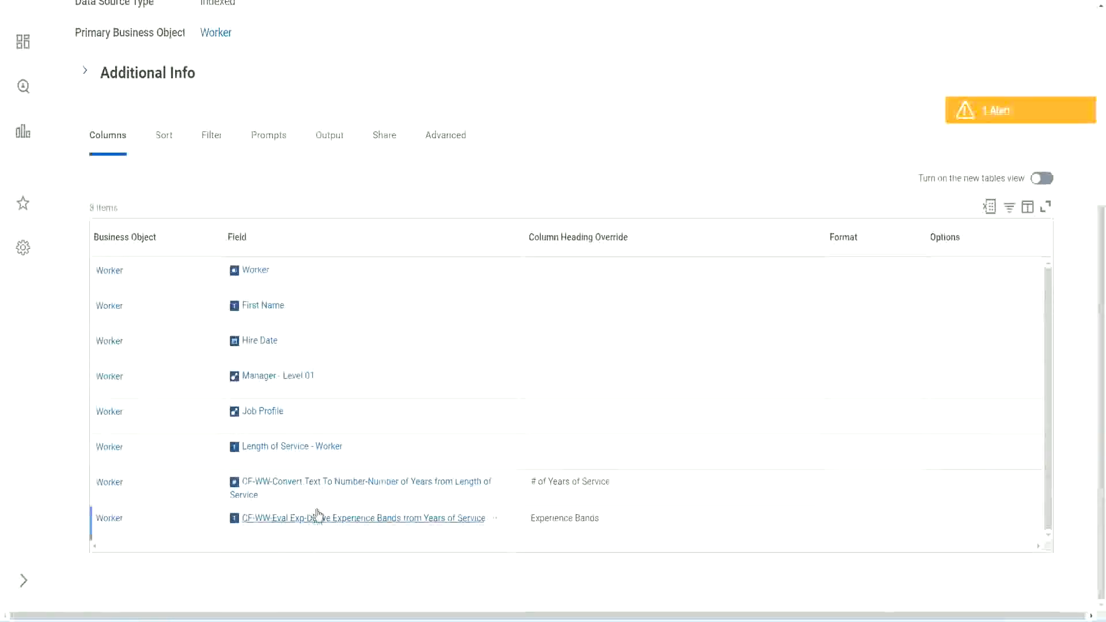
right_click(300, 524)
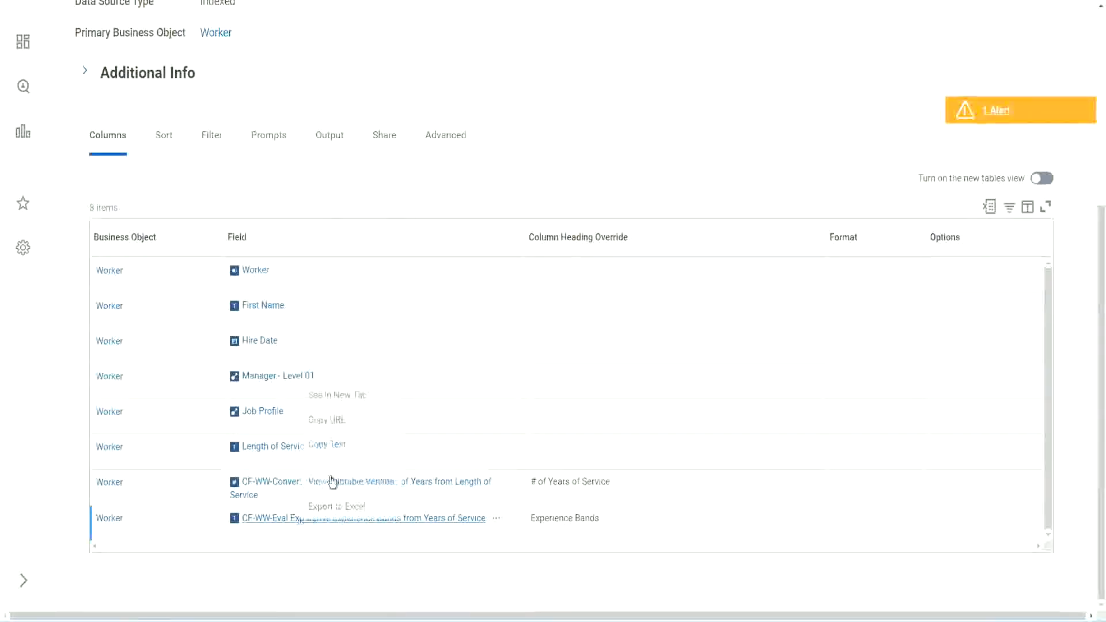
left_click(347, 394)
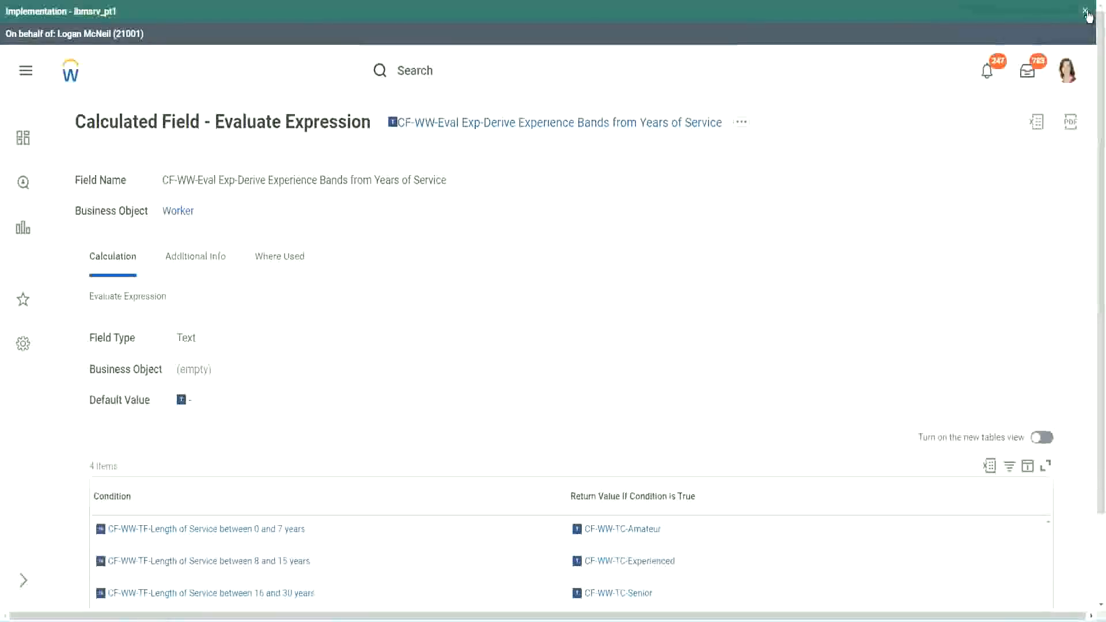
left_click(1085, 11)
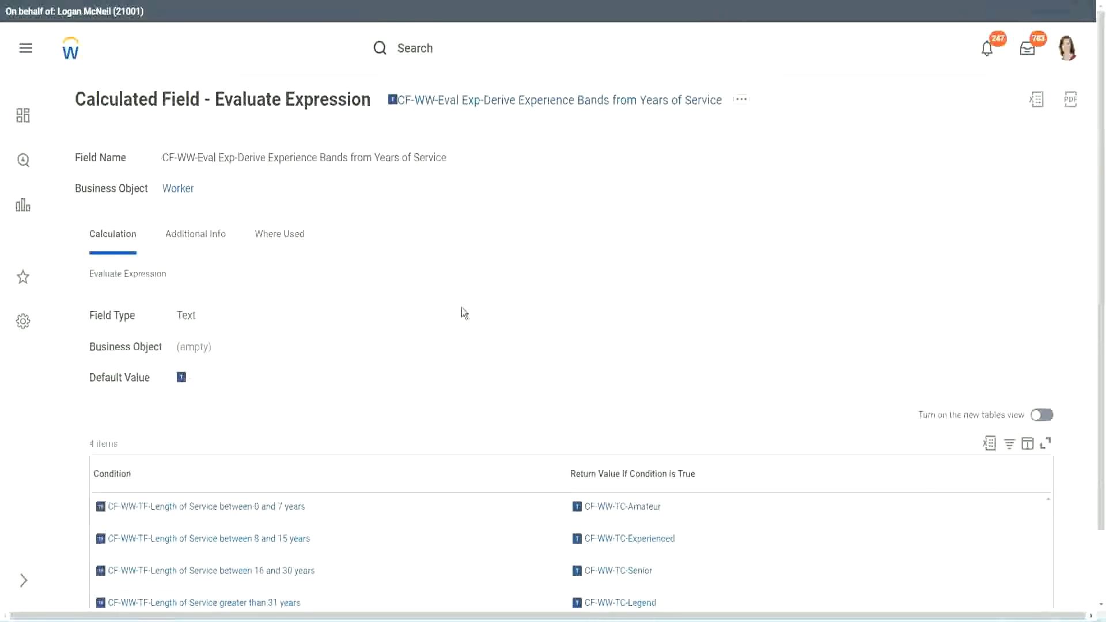
Review the Evaluate Expression conditions and return values, and copy the calculated field's name.
scroll(440, 325, "down", 1)
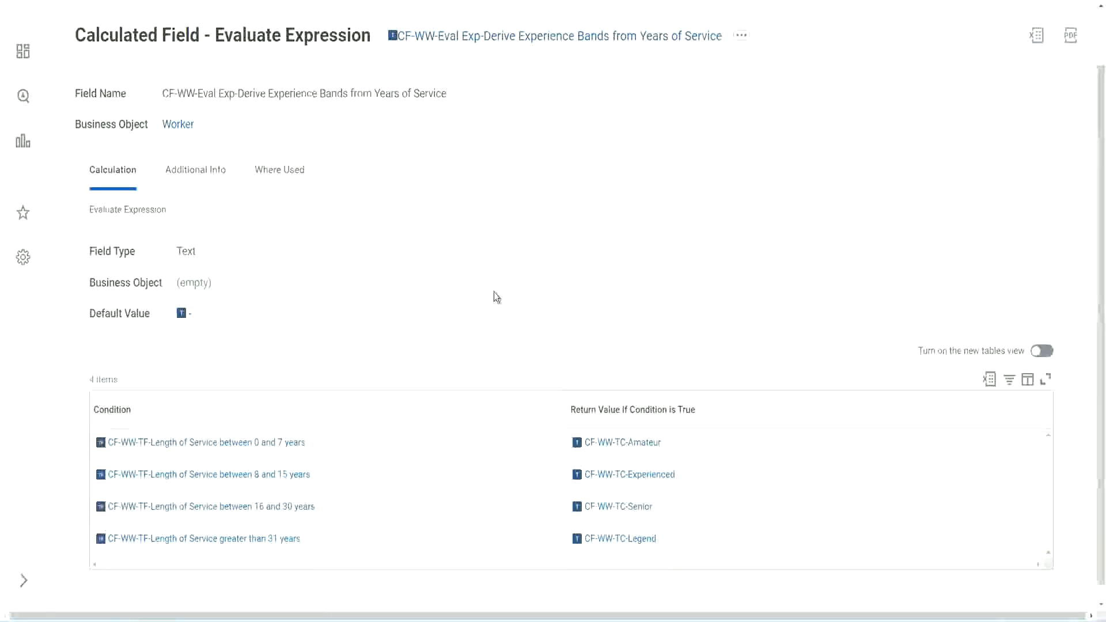
left_click(624, 452)
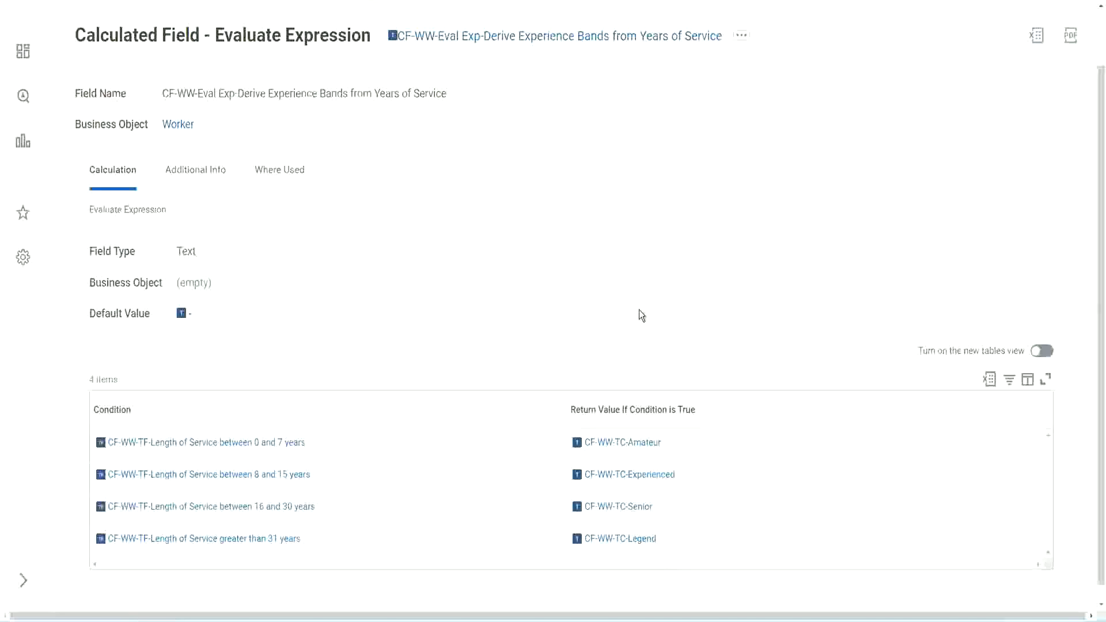
left_click(501, 406)
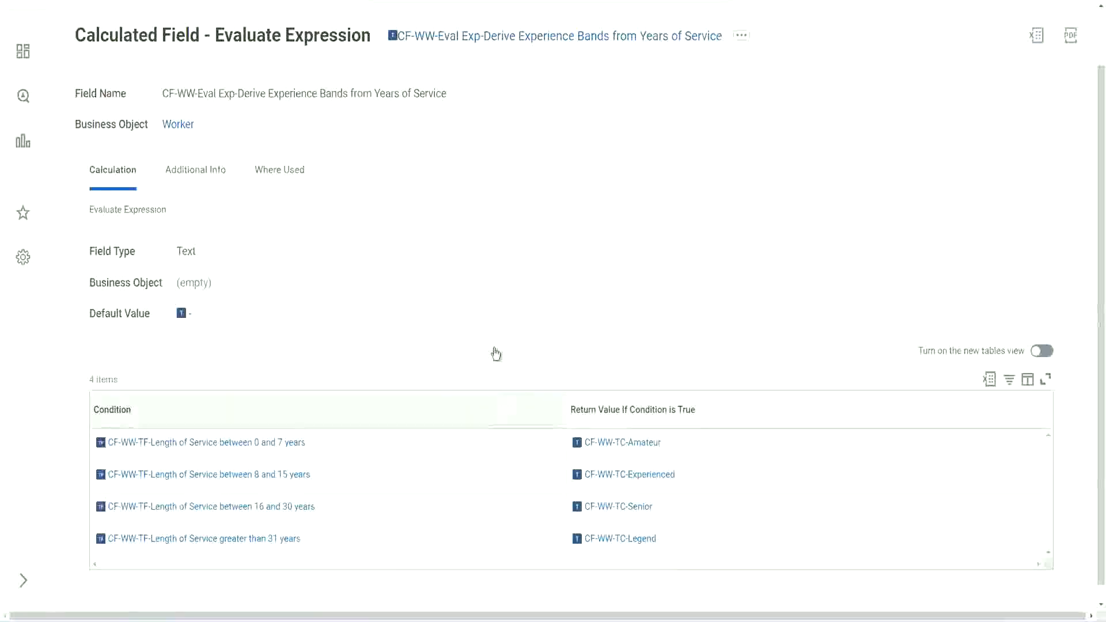
left_click(493, 265)
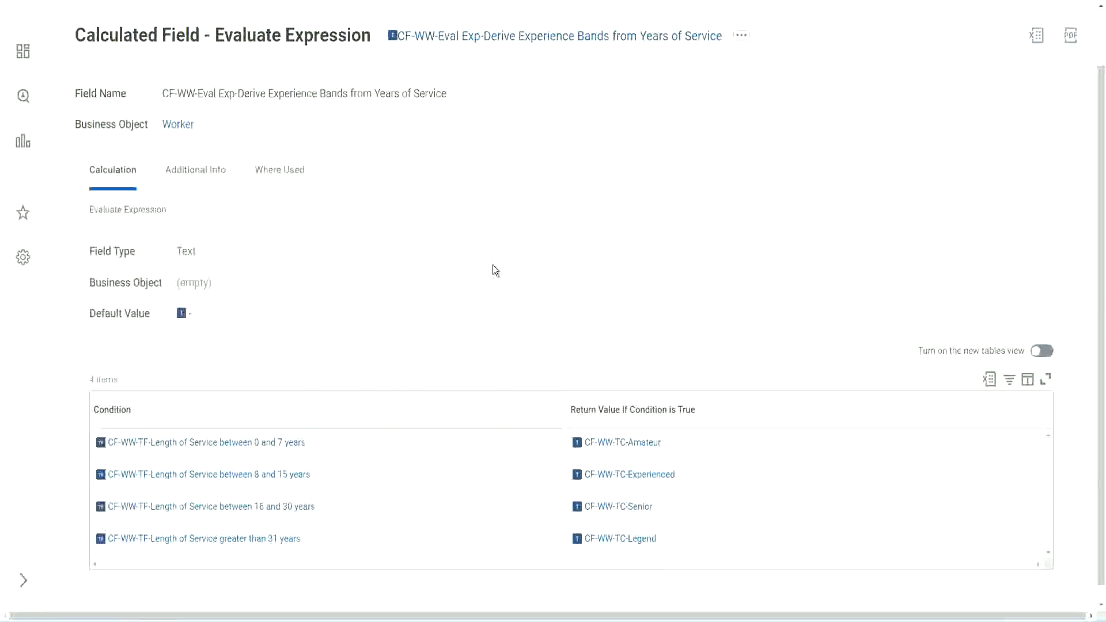
right_click(488, 40)
left_click(389, 283)
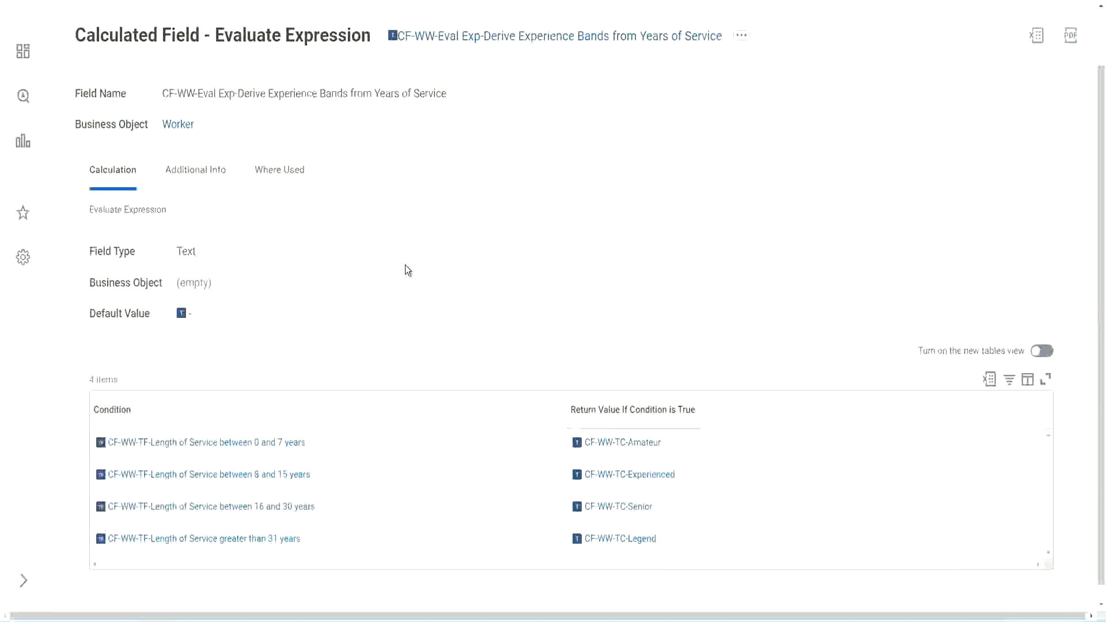
Return to the report definition, search for "create cal field" and open the Create Calculated Field task.
scroll(429, 228, "up", 2)
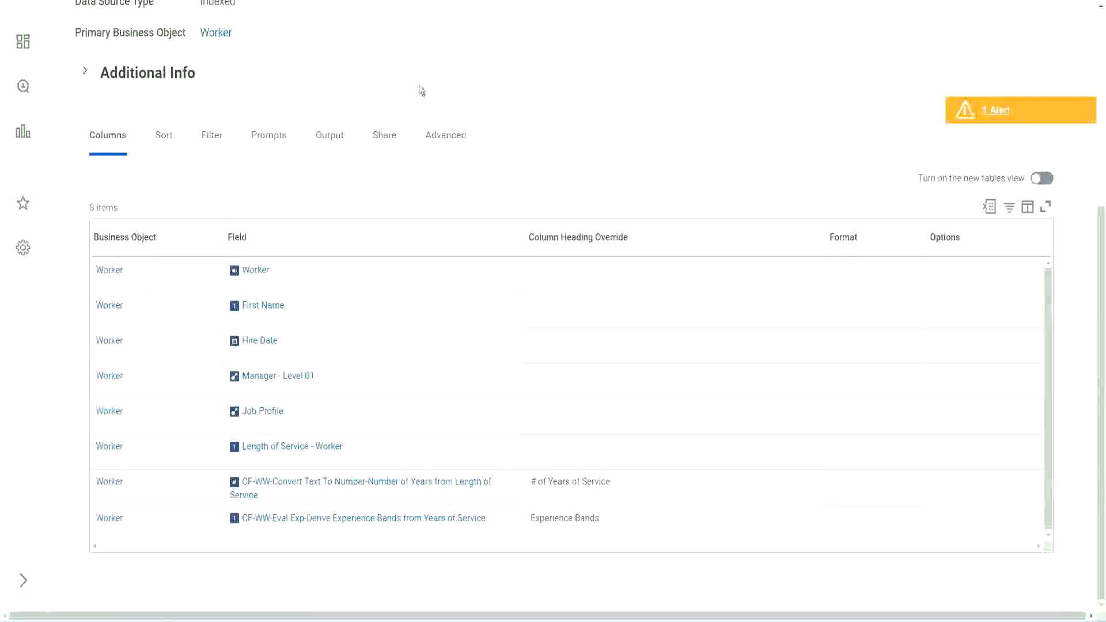
scroll(420, 90, "up", 5)
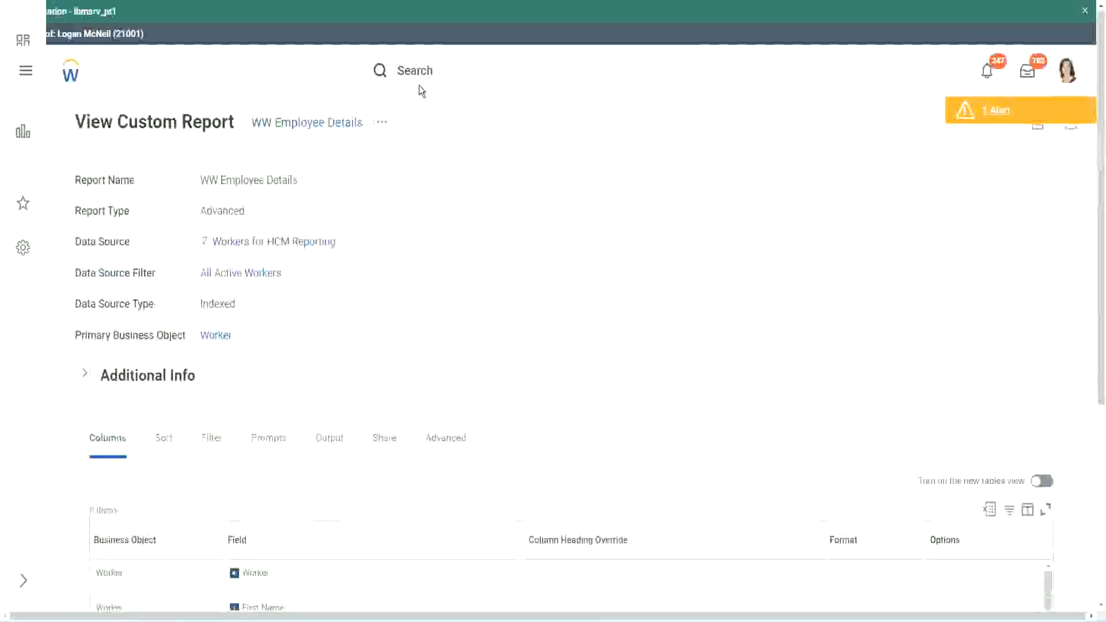
left_click(449, 68)
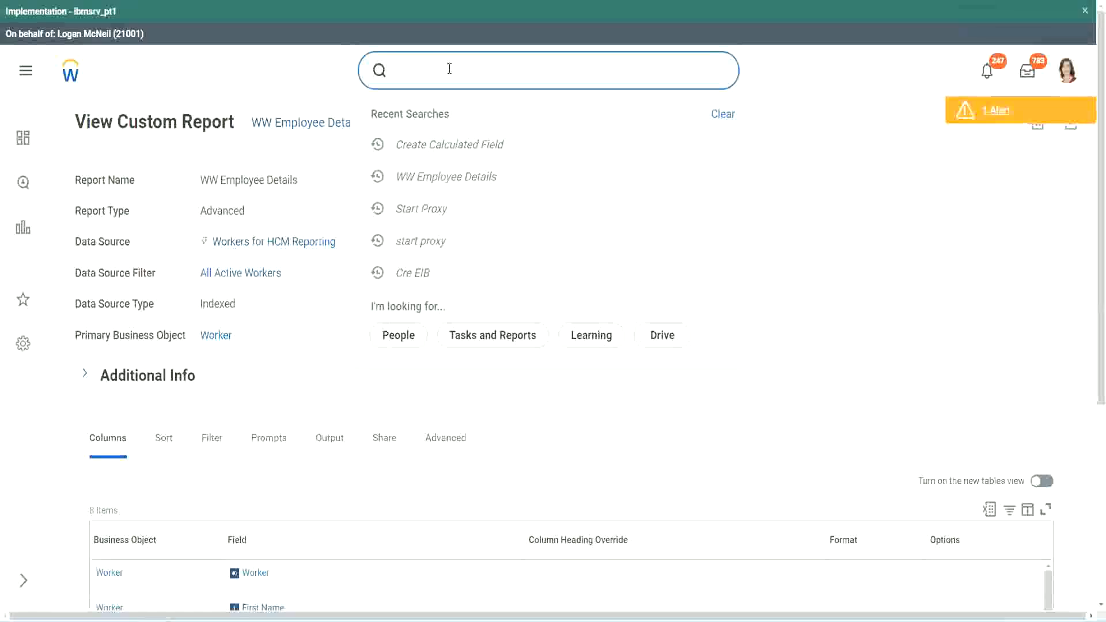
type("create cal field")
left_click(462, 117)
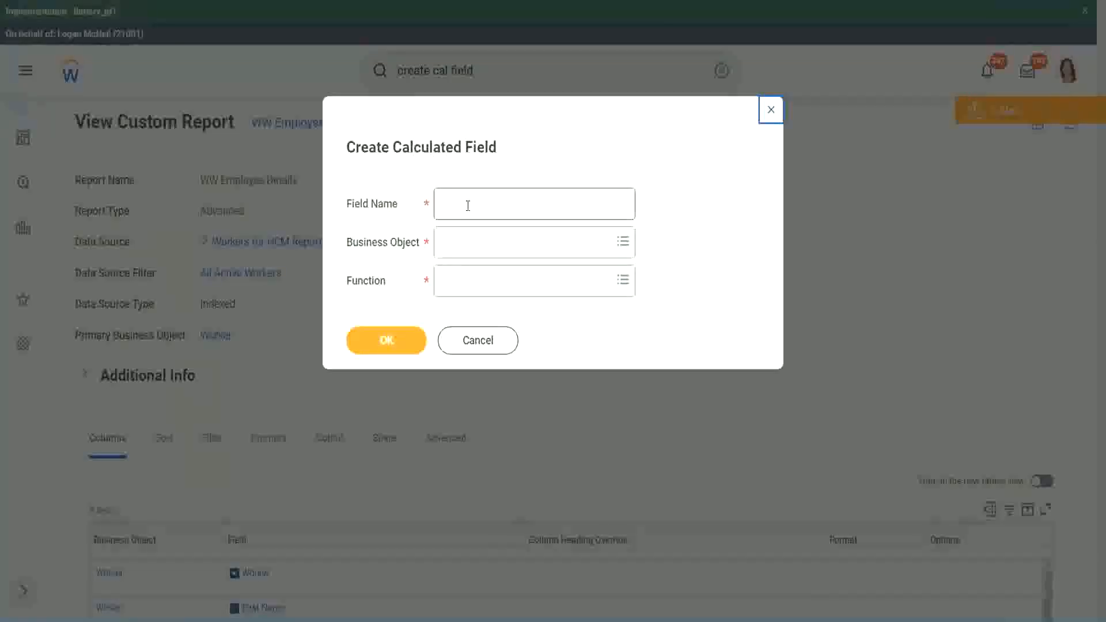
Paste the copied calculated field name as the new field's name and go back to its beginning.
left_click(467, 205)
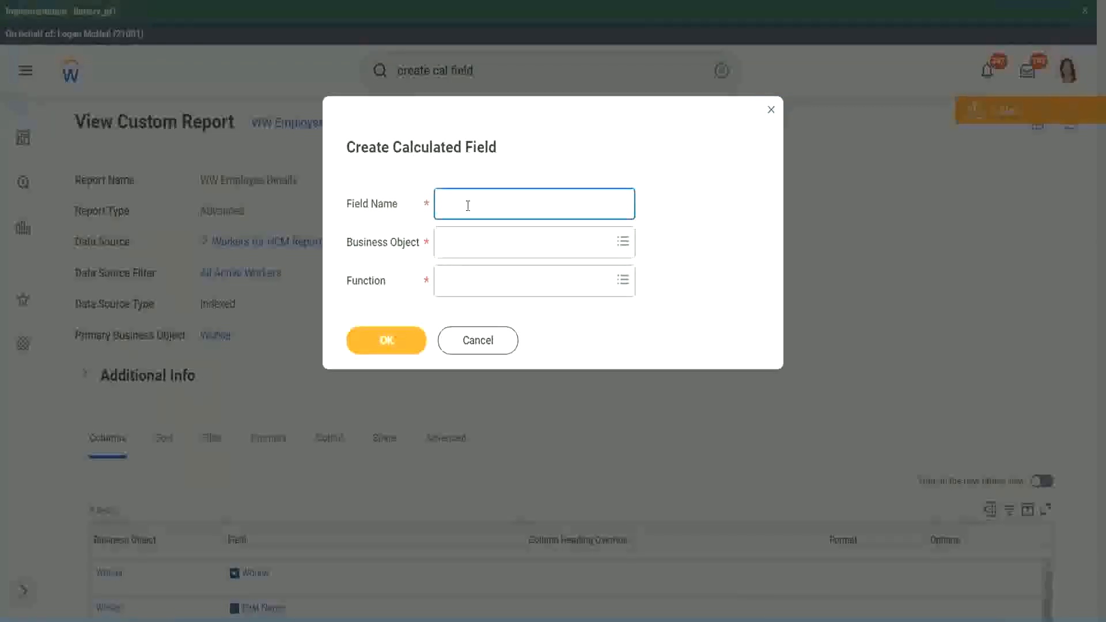
key("ctrl+v")
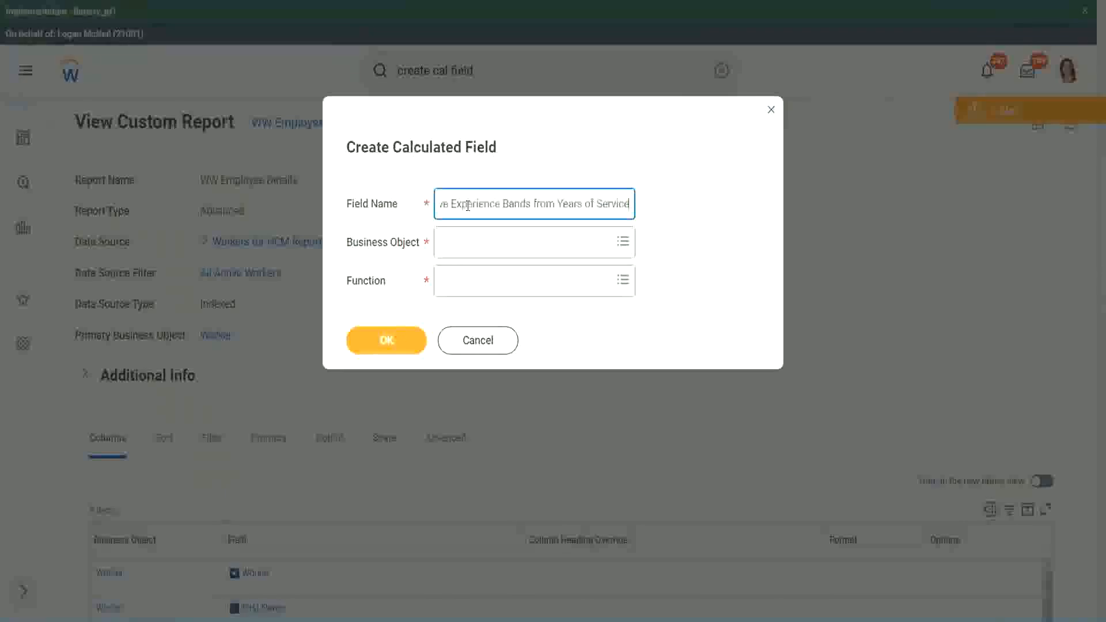
left_click_drag(501, 204, 405, 189)
left_click(488, 204)
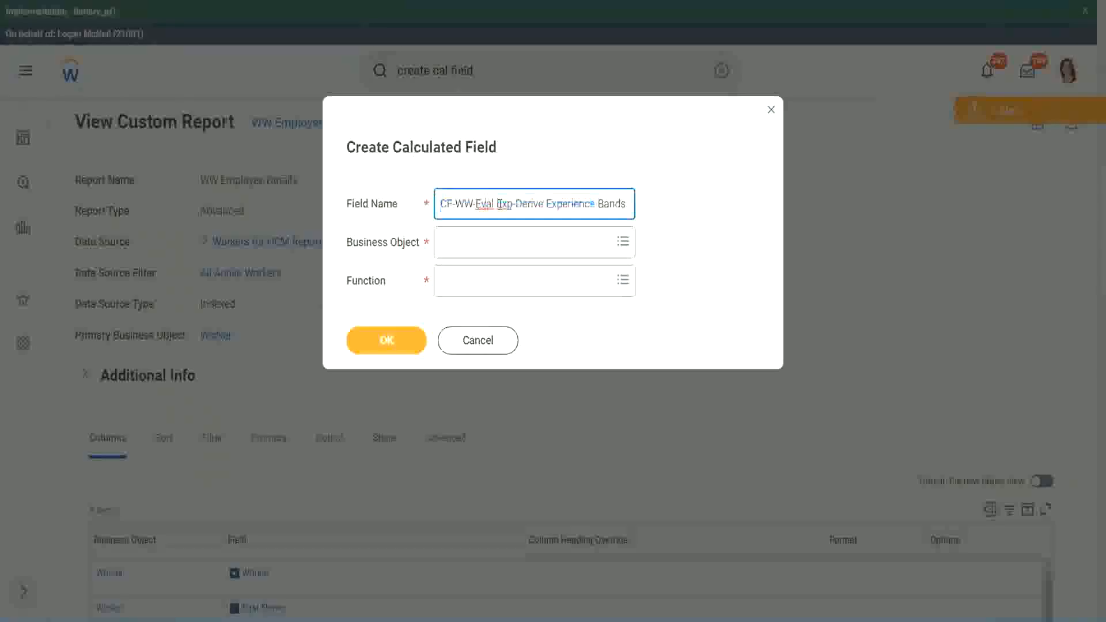
Insert "Bands" after "Eval Exp" in the new calculated field's name.
double_click(504, 205)
left_click(513, 206)
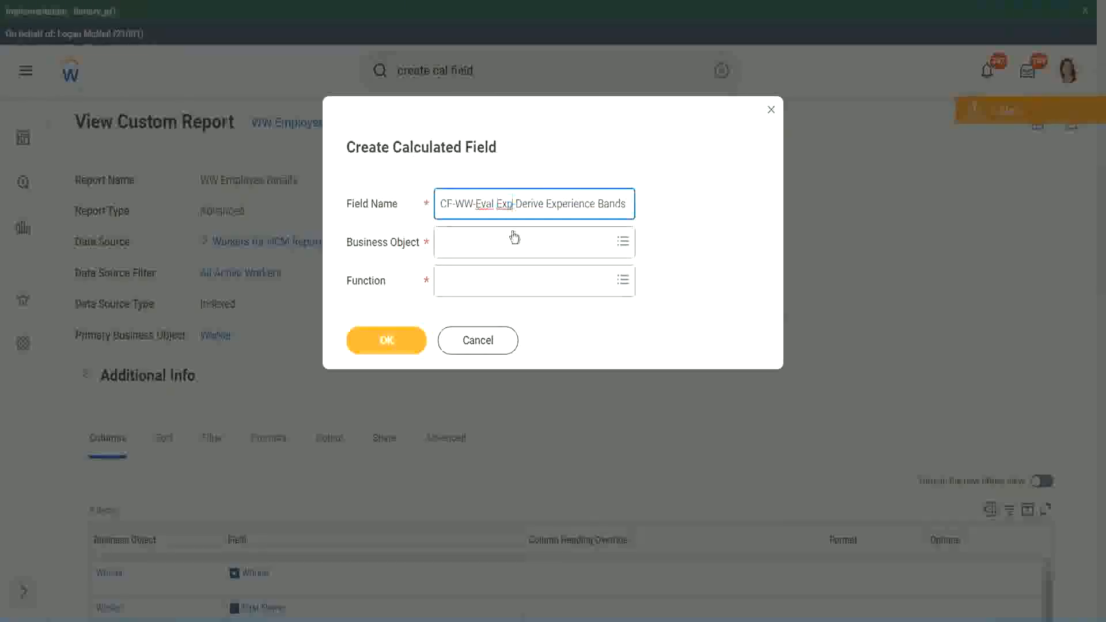
type("bands")
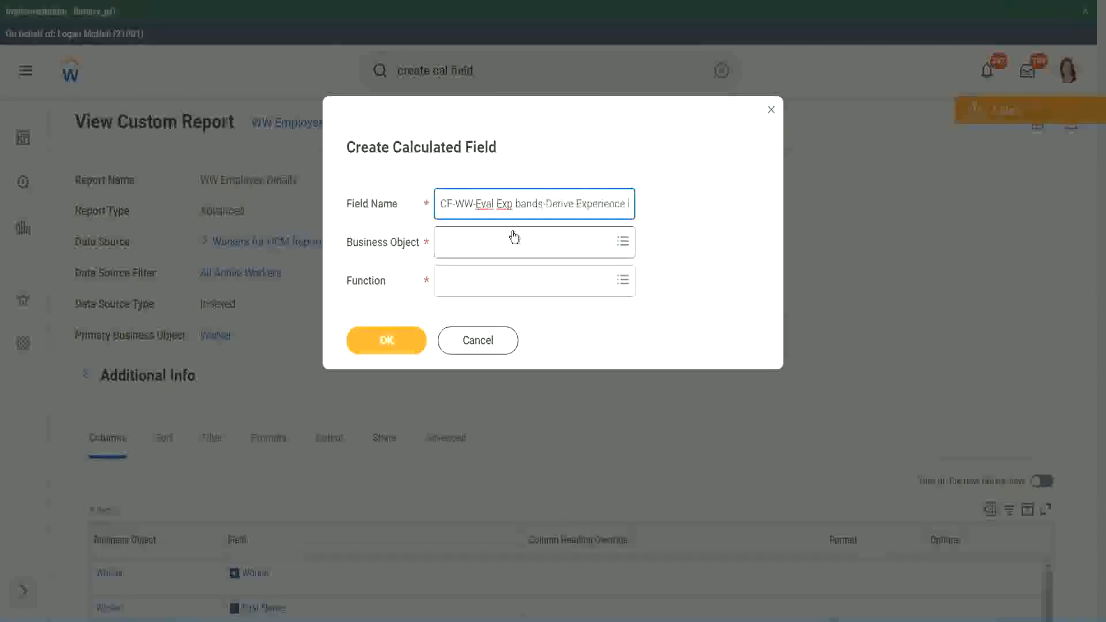
key("Left")
key("Left")
key("Left")
key("Left")
key("shift+Left")
type("B")
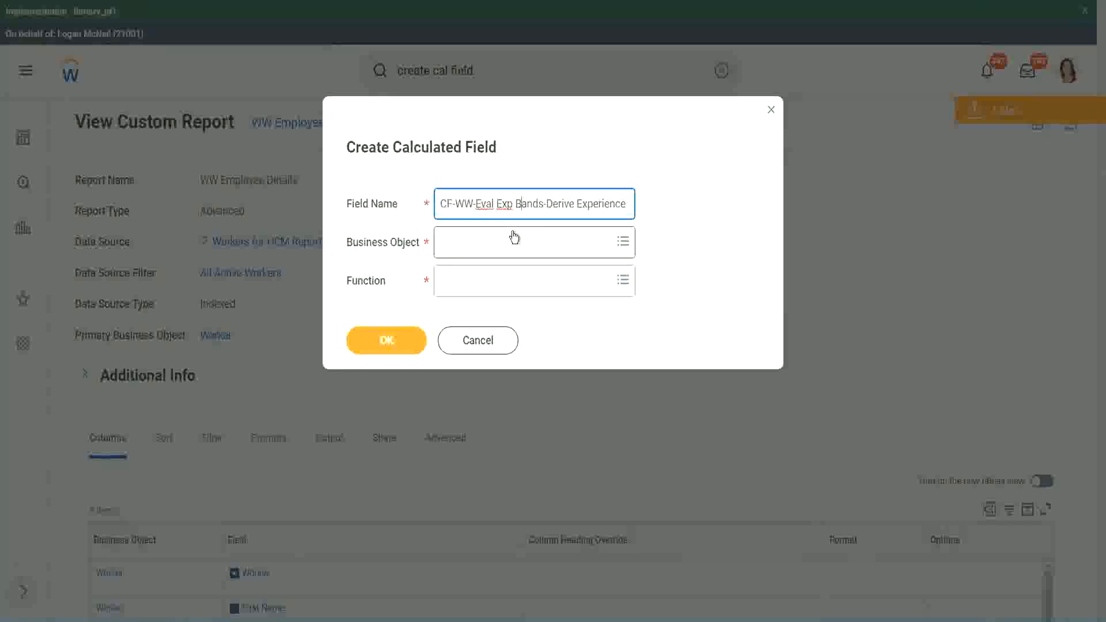
Replace "Derive" with "Determine" so the field name is CF-WW-Eval Exp Bands-Determine Experience Bands from Years of Service.
key("Right")
key("Right")
key("Right")
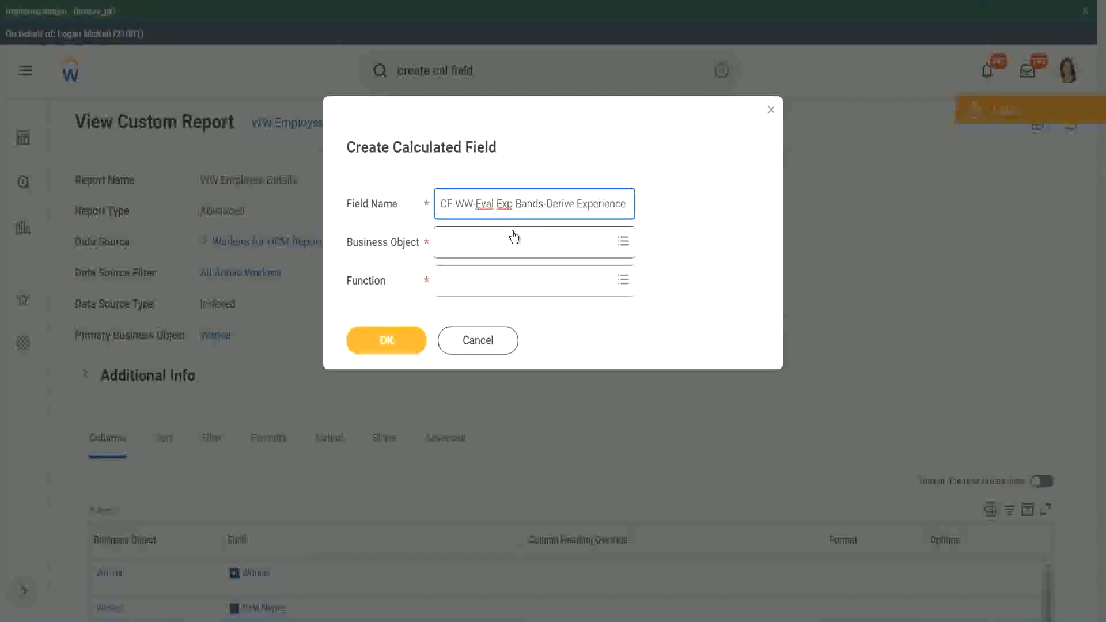
type("Band")
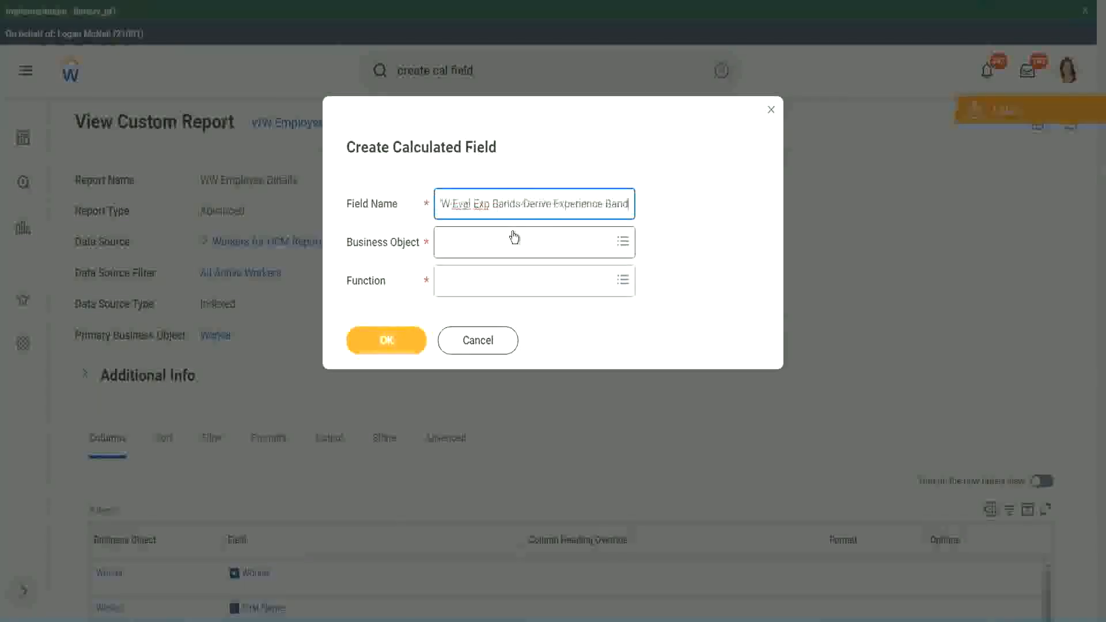
type("s from Years of")
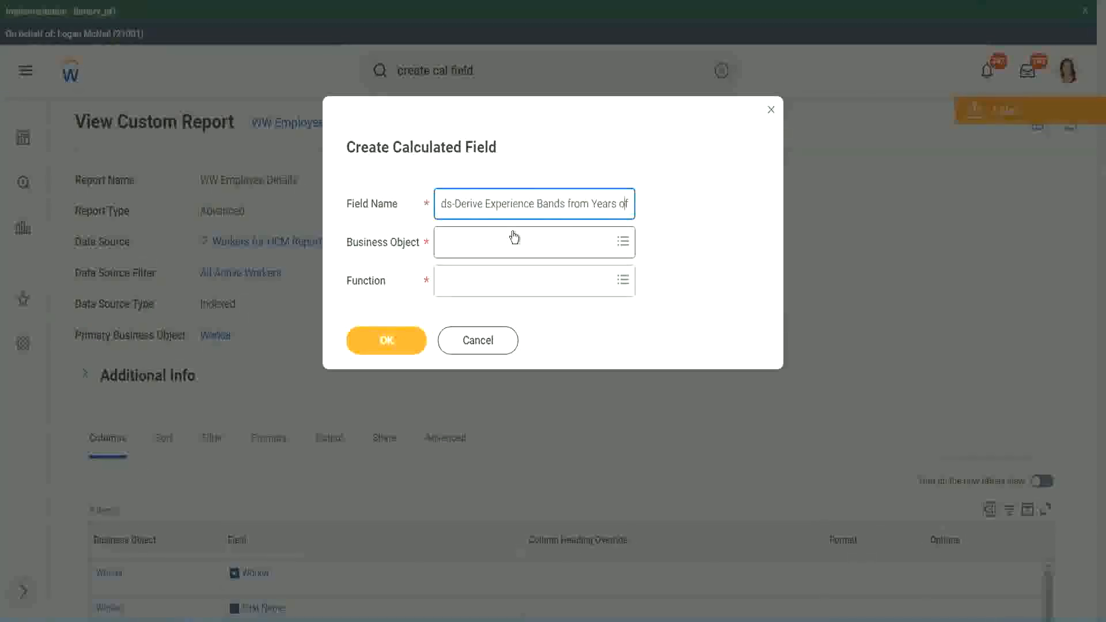
key("Left")
key("Left")
key("Left")
key("Left")
key("Left")
key("Left")
key("Left")
key("Left")
key("Left")
key("Left")
key("Left")
key("Left")
key("Left")
key("Left")
key("Left")
key("Left")
key("Left")
key("Left")
key("Left")
key("Left")
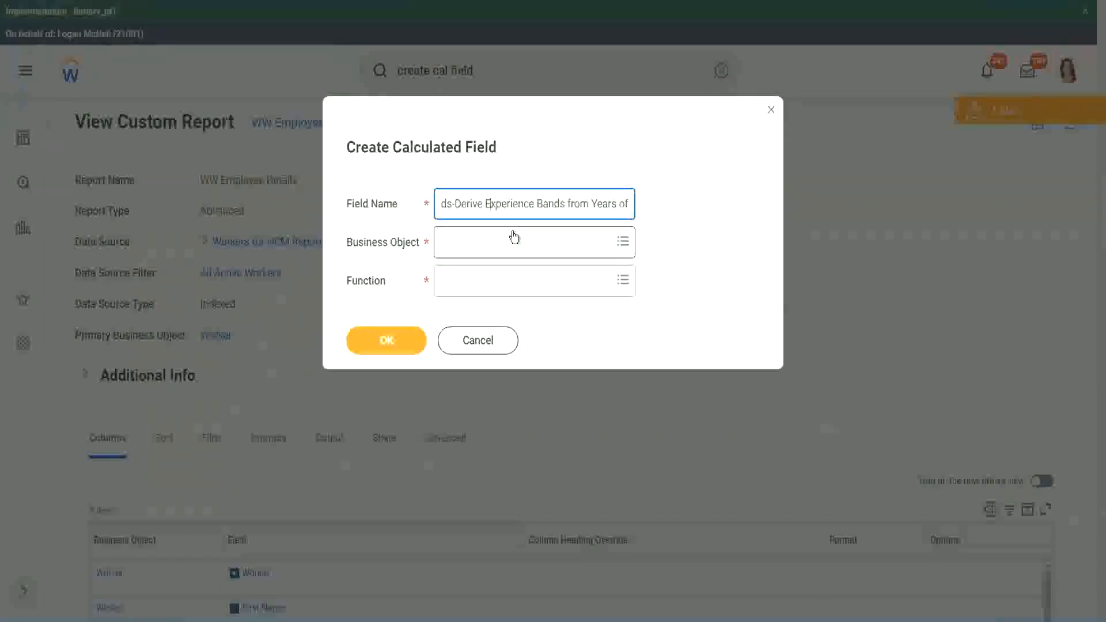
key("shift+Left")
key("shift+Left")
key("shift+Left")
key("shift+Left")
key("shift+Left")
key("shift+Left")
type("Determine")
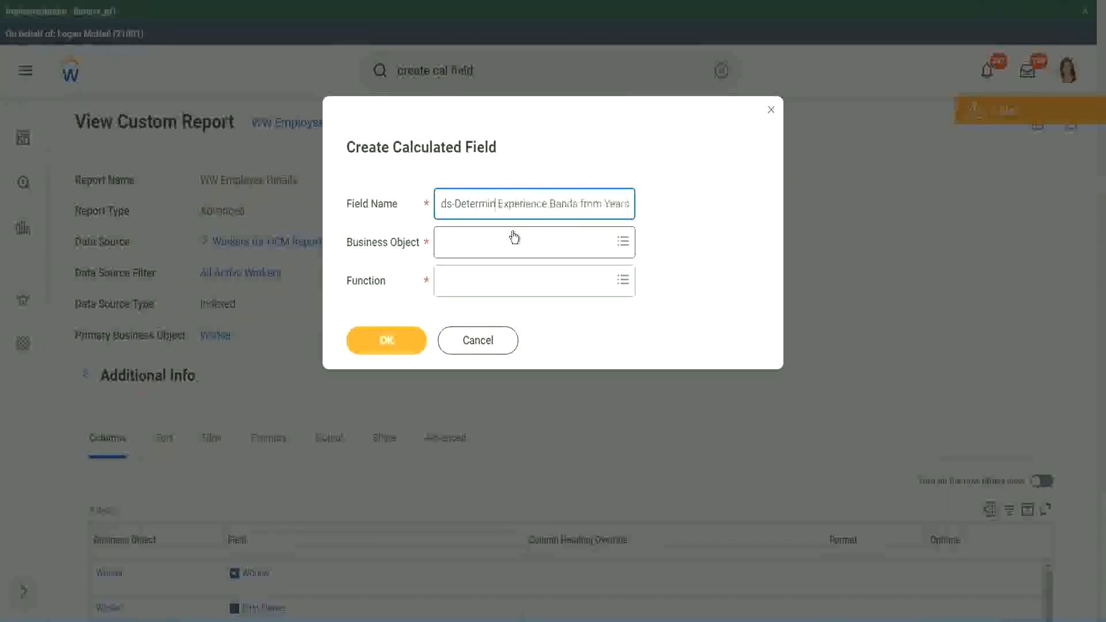
key("Right")
key("Right")
key("Right")
key("Right")
key("Right")
key("Right")
key("Right")
key("Right")
key("Right")
key("Right")
key("Right")
key("Right")
key("Right")
key("Right")
key("Right")
key("Right")
key("Right")
key("Right")
key("Right")
key("Right")
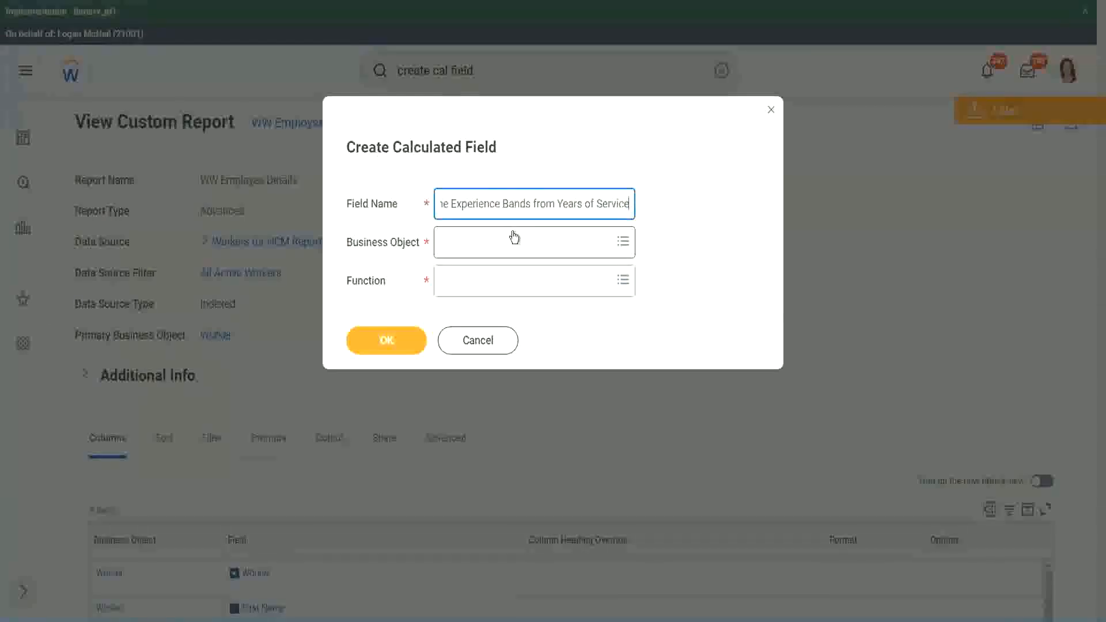
Search the business objects for "worker" and set the field's business object to Worker.
left_click(492, 243)
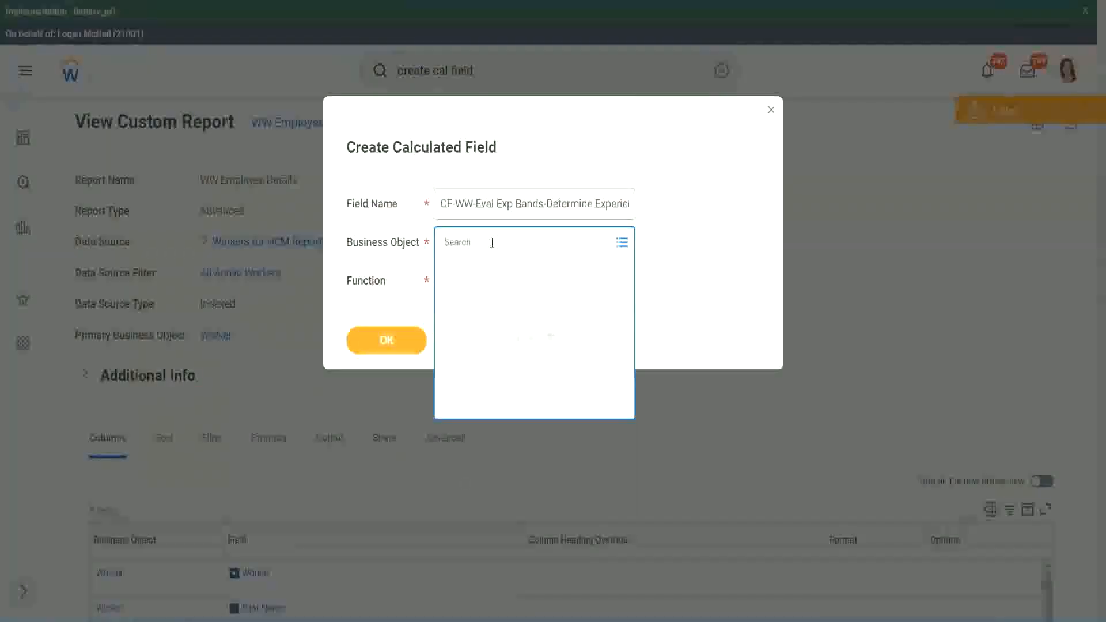
type("work")
key("Return")
type("er")
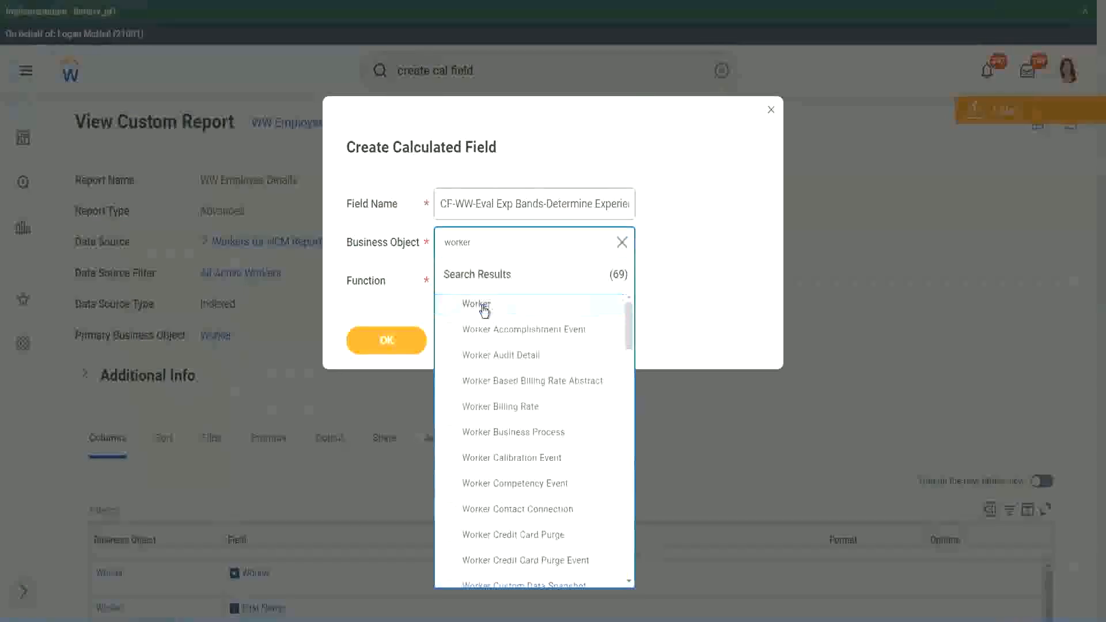
left_click(478, 305)
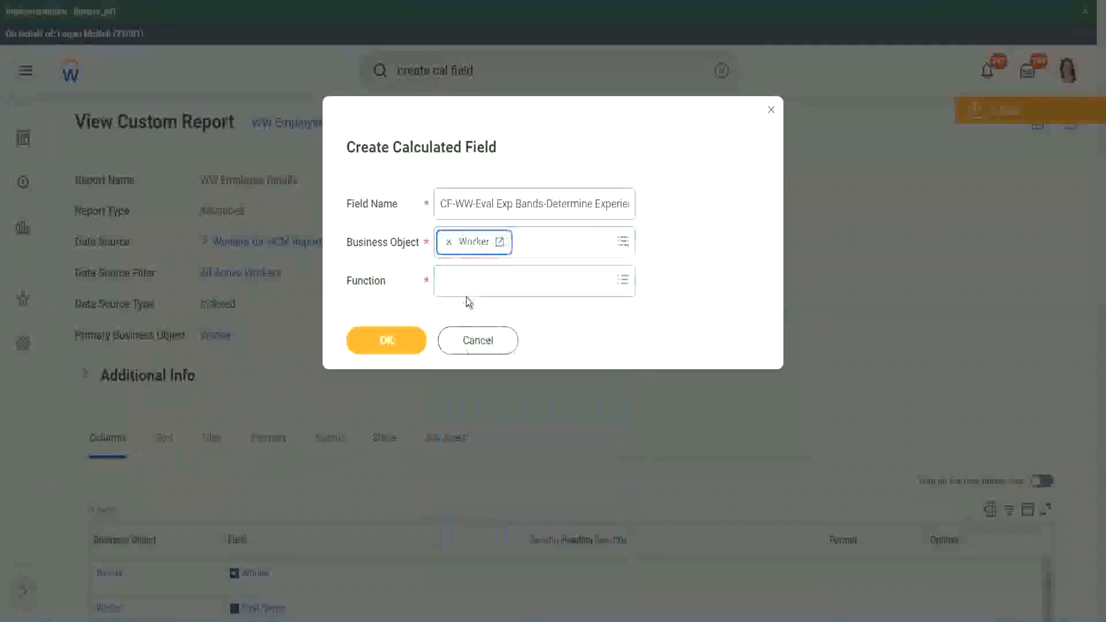
Search the functions for "eval exp" and choose Evaluate Expression Band as the field's function.
left_click(467, 278)
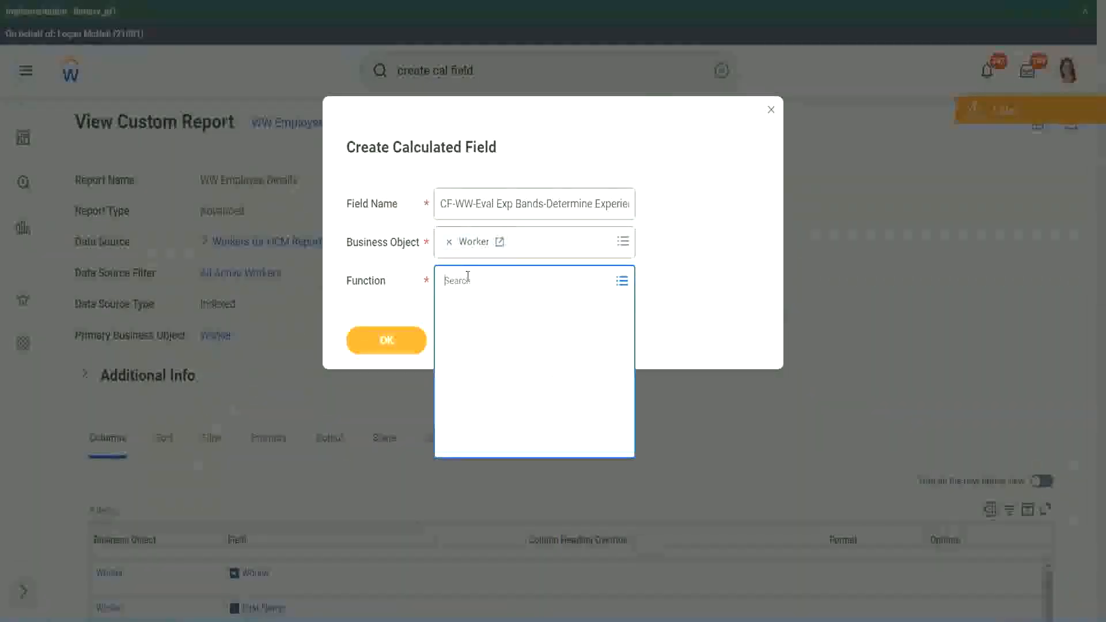
type("eval ex")
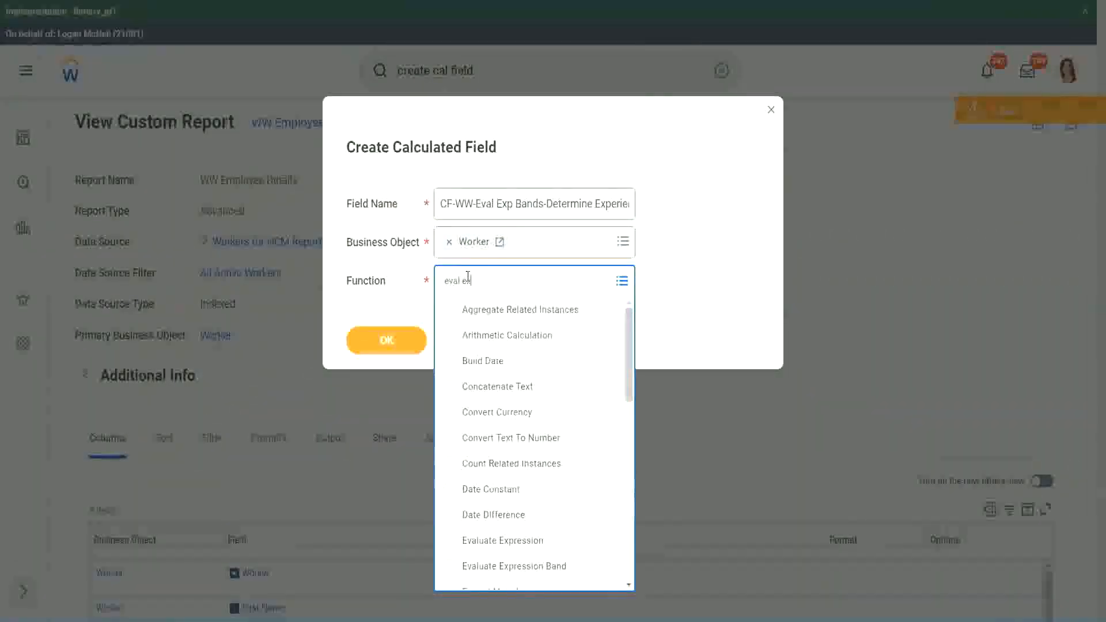
type("p")
key("Return")
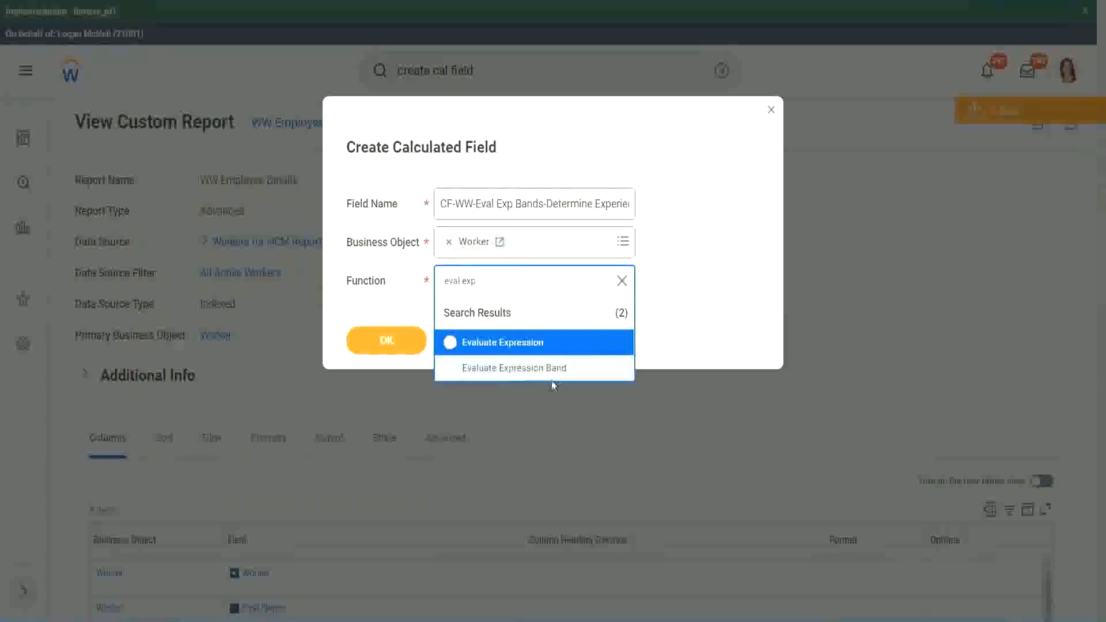
left_click(558, 371)
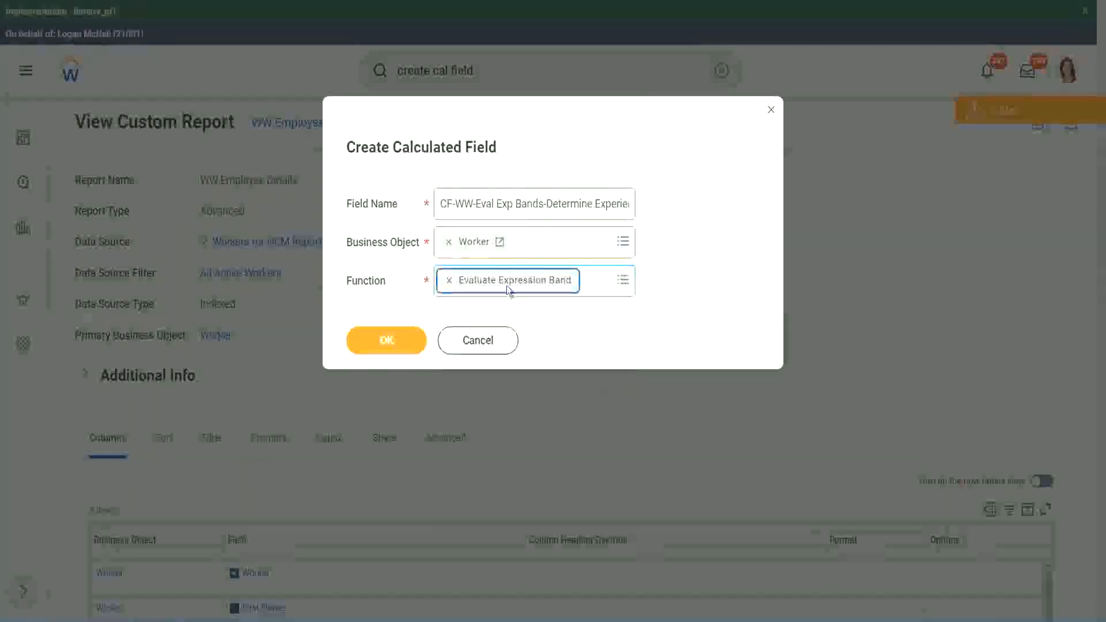
Change "Eval Exp Bands" to "Eval Exp Band" in the field name and confirm the initial setup.
left_click(543, 203)
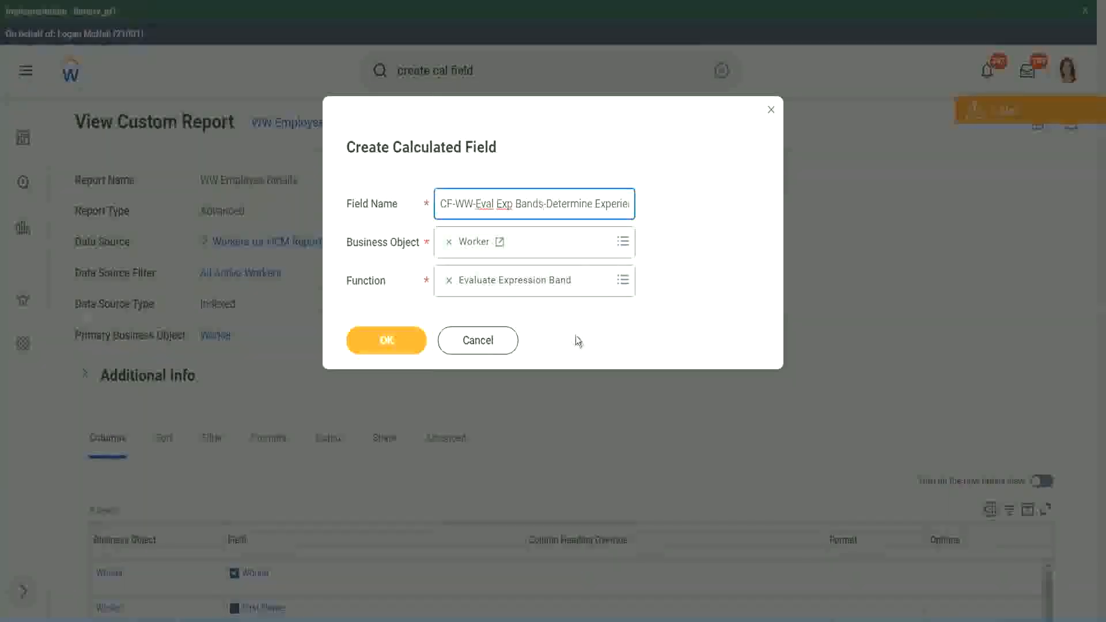
key("BackSpace")
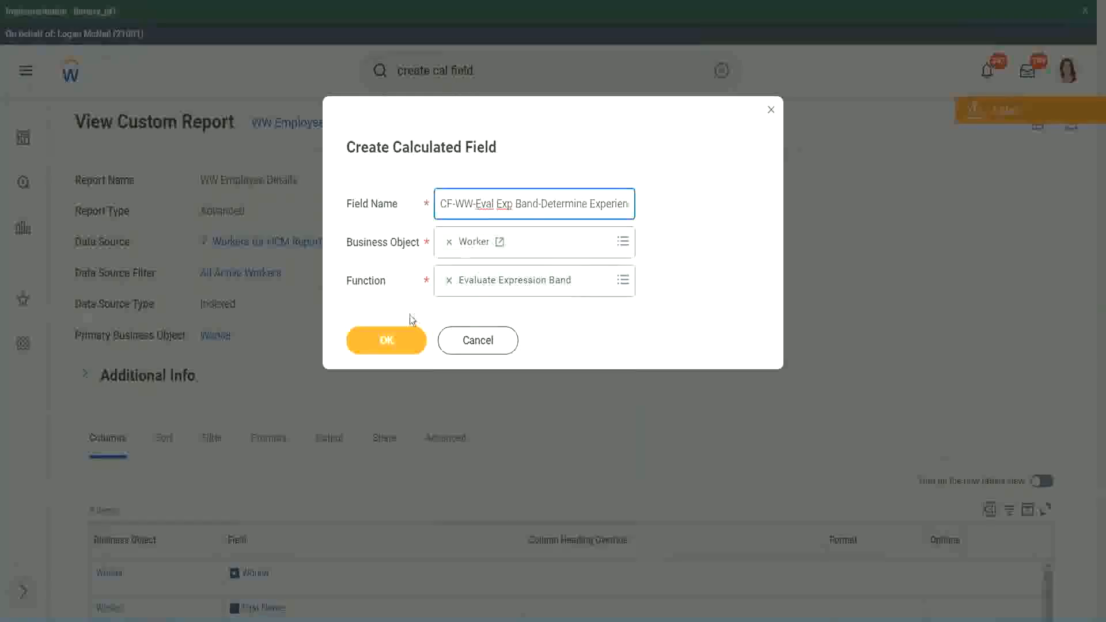
left_click(387, 339)
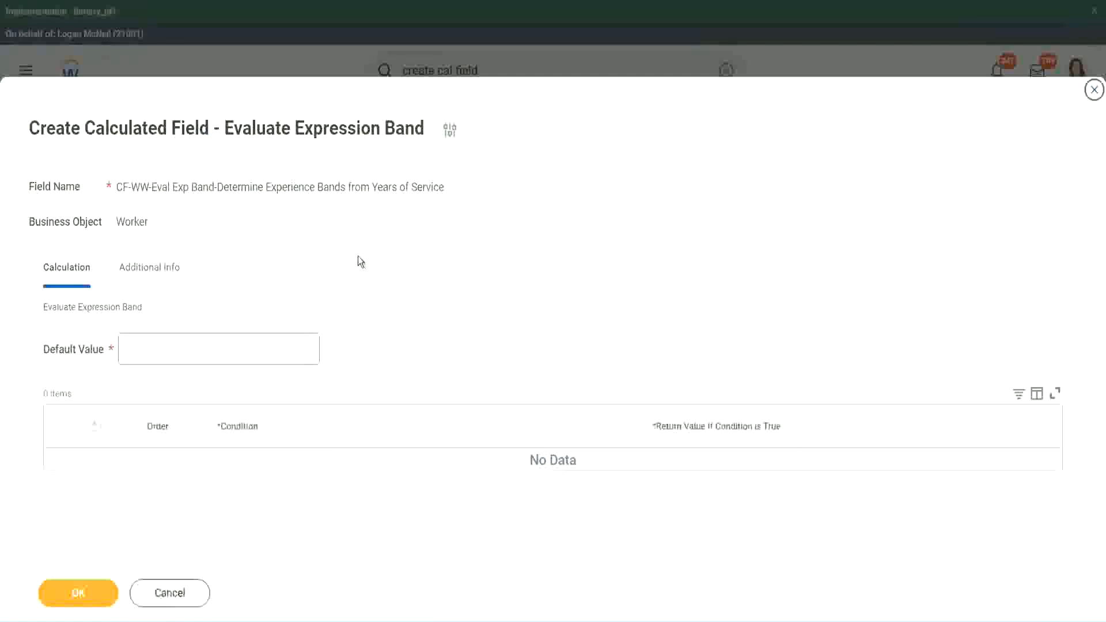
Set the default value to "-" and add a first condition row.
left_click(160, 356)
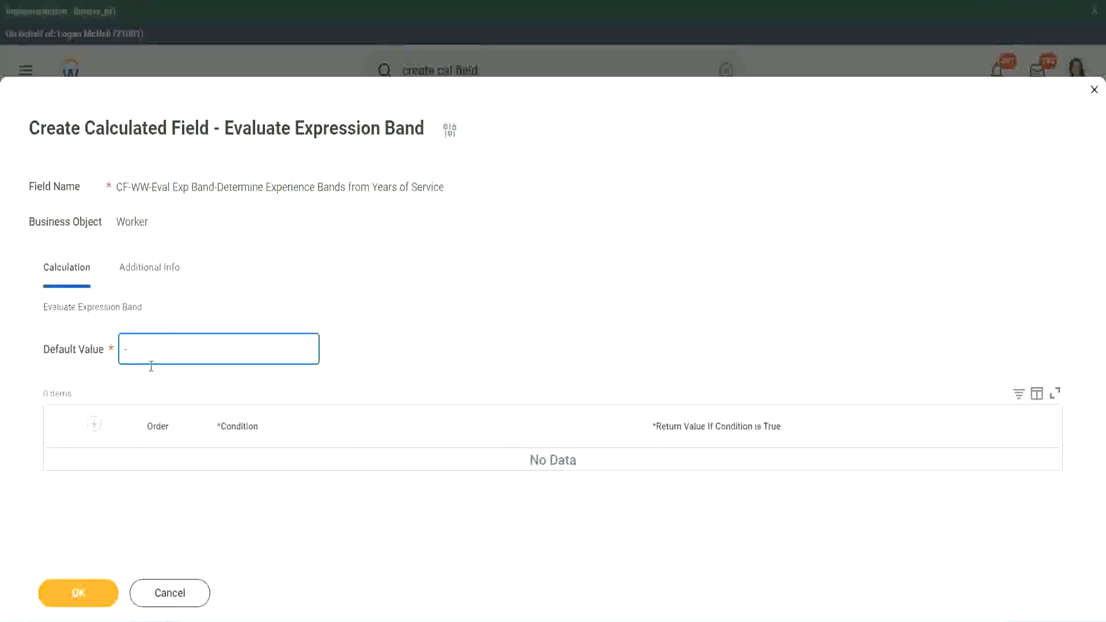
key("Tab")
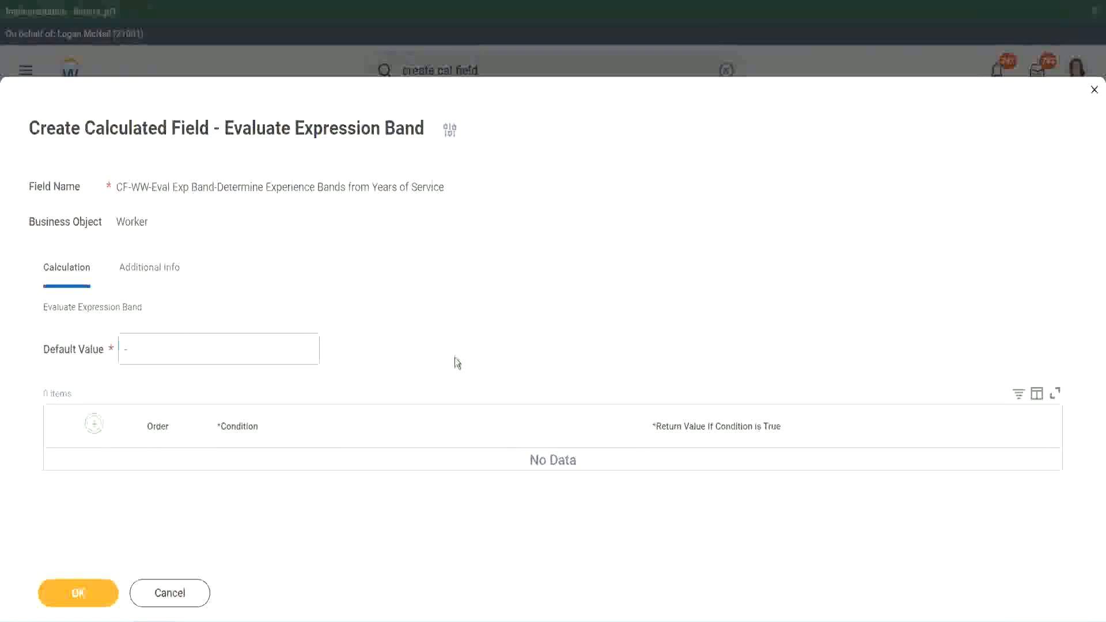
key("Return")
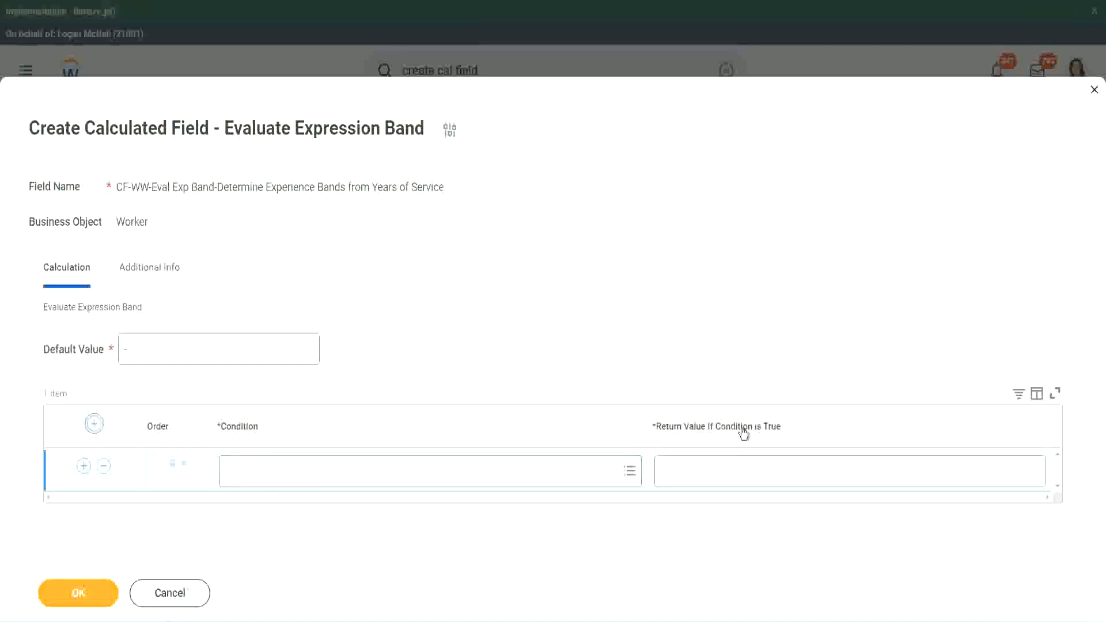
left_click(720, 470)
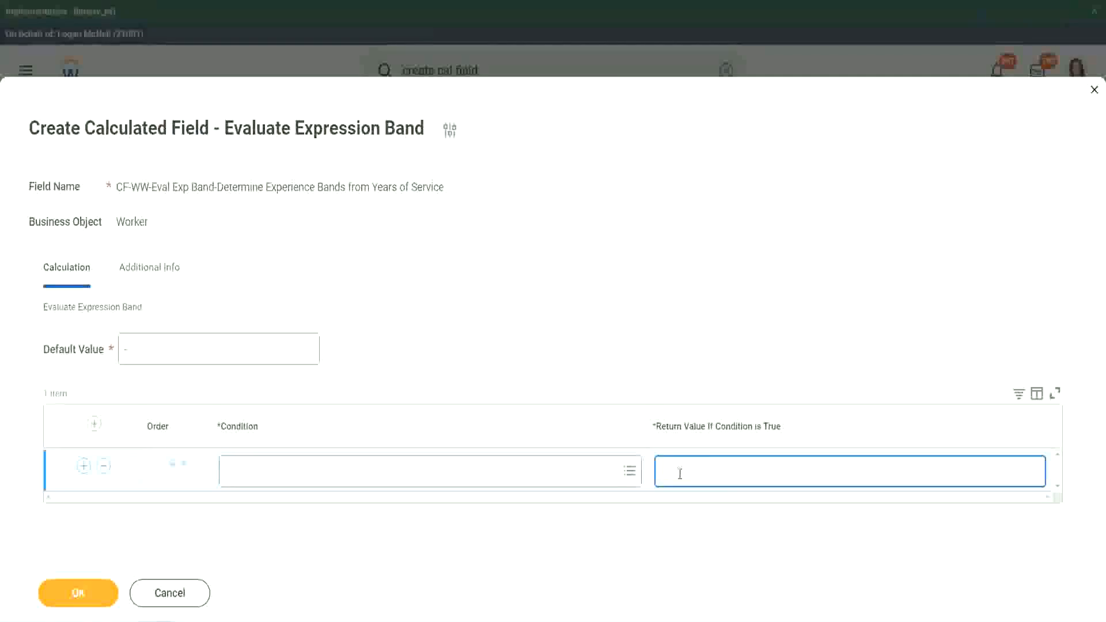
type("adkadjaidjaidai")
key("BackSpace")
key("BackSpace")
key("BackSpace")
key("BackSpace")
key("BackSpace")
key("BackSpace")
key("BackSpace")
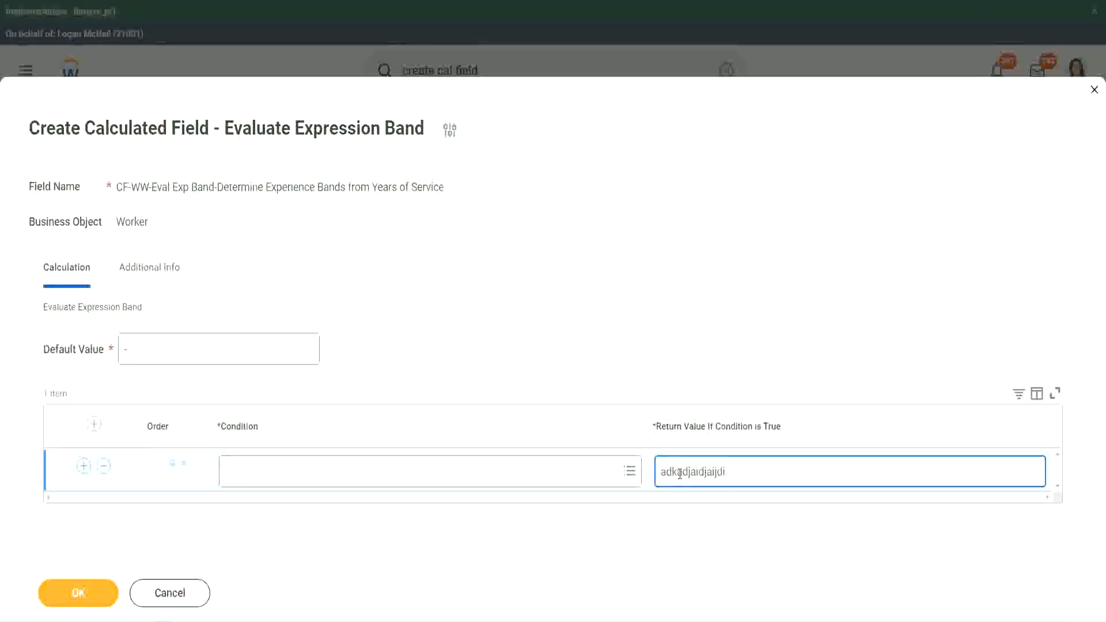
key("BackSpace")
key("BackSpace")
key("BackSpace")
key("BackSpace")
key("BackSpace")
key("BackSpace")
key("BackSpace")
key("BackSpace")
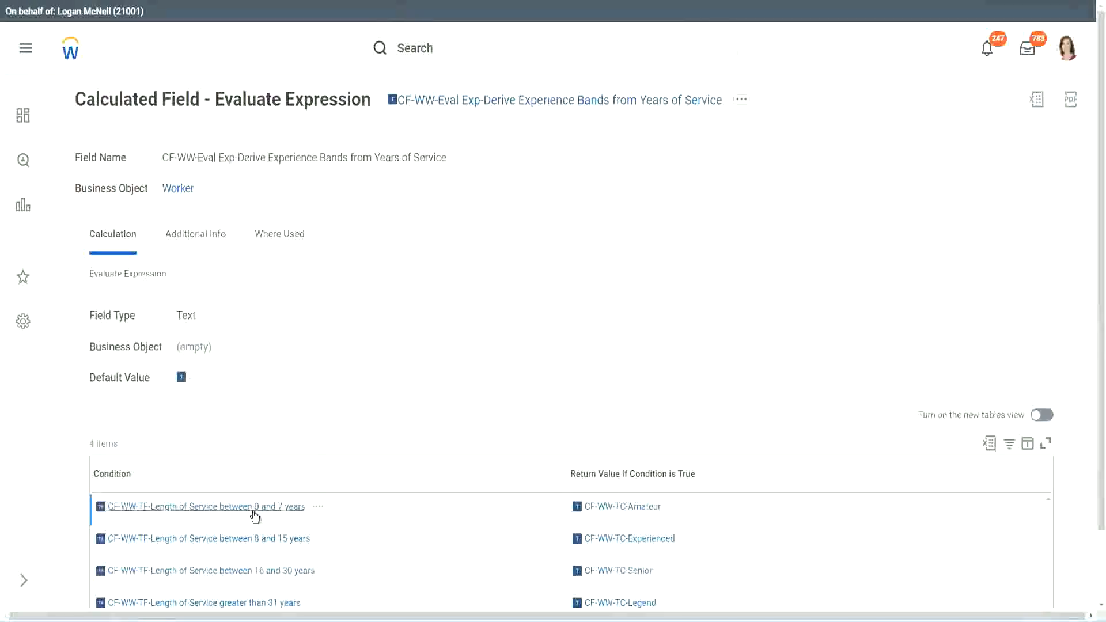
Set the first row's condition to CF-WW-TF-Length of Service between 0 and 7 years, copied from the existing calculated field, with return value Amateur.
right_click(255, 512)
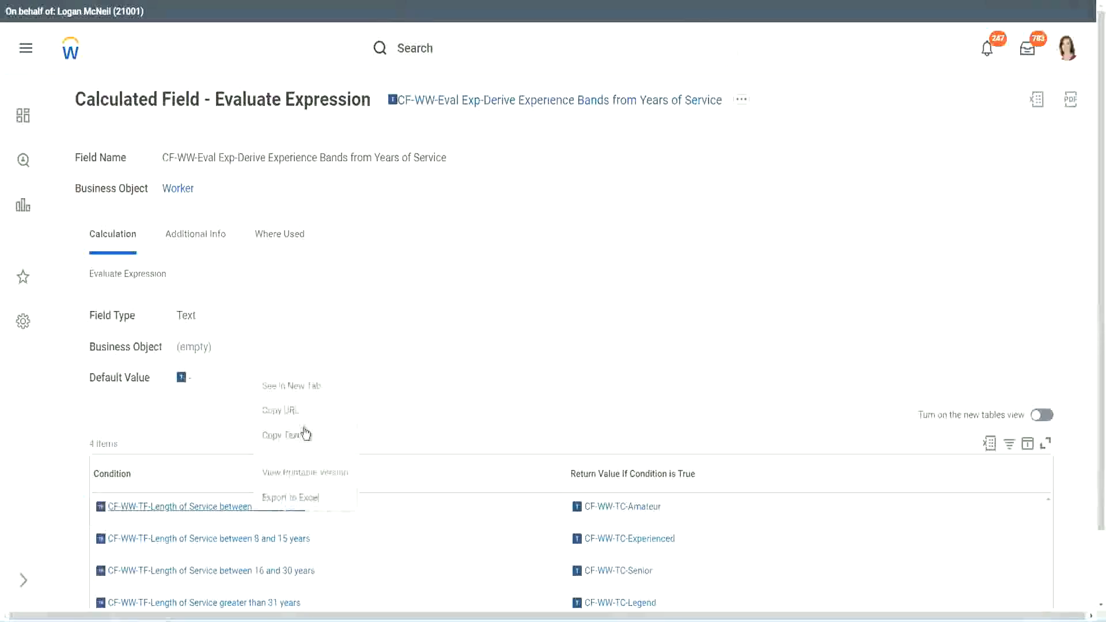
left_click(300, 433)
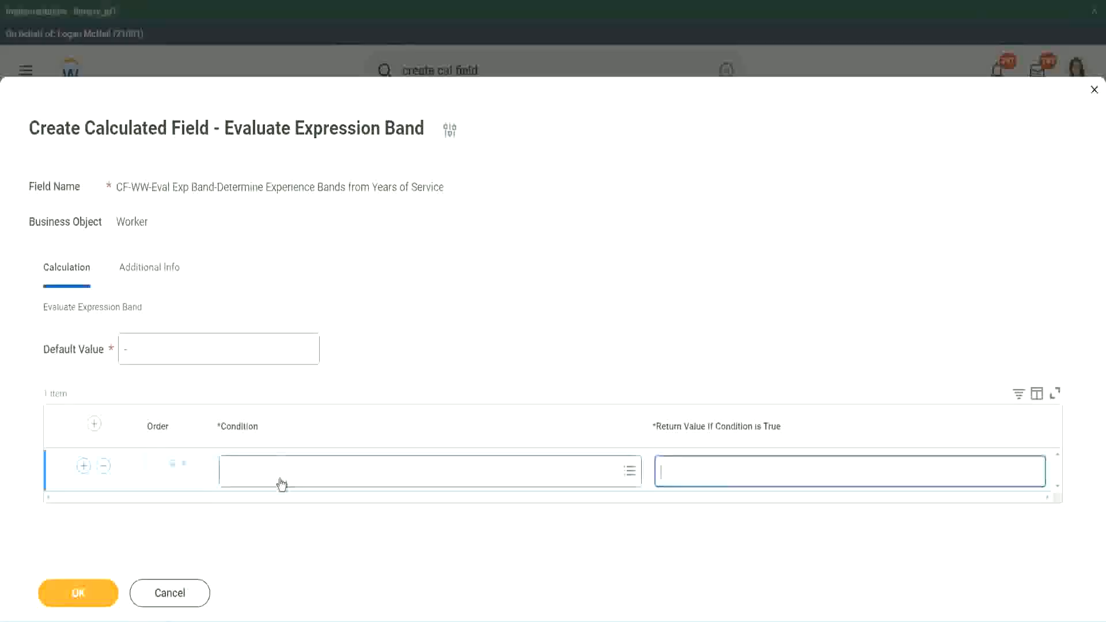
left_click(280, 478)
key("ctrl+v")
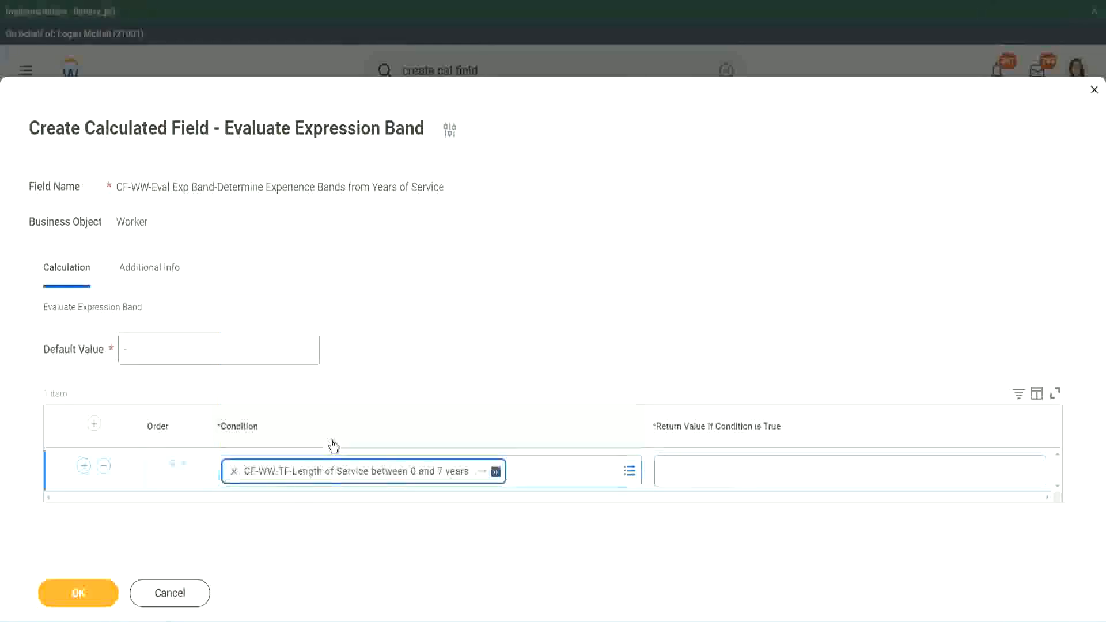
left_click(699, 461)
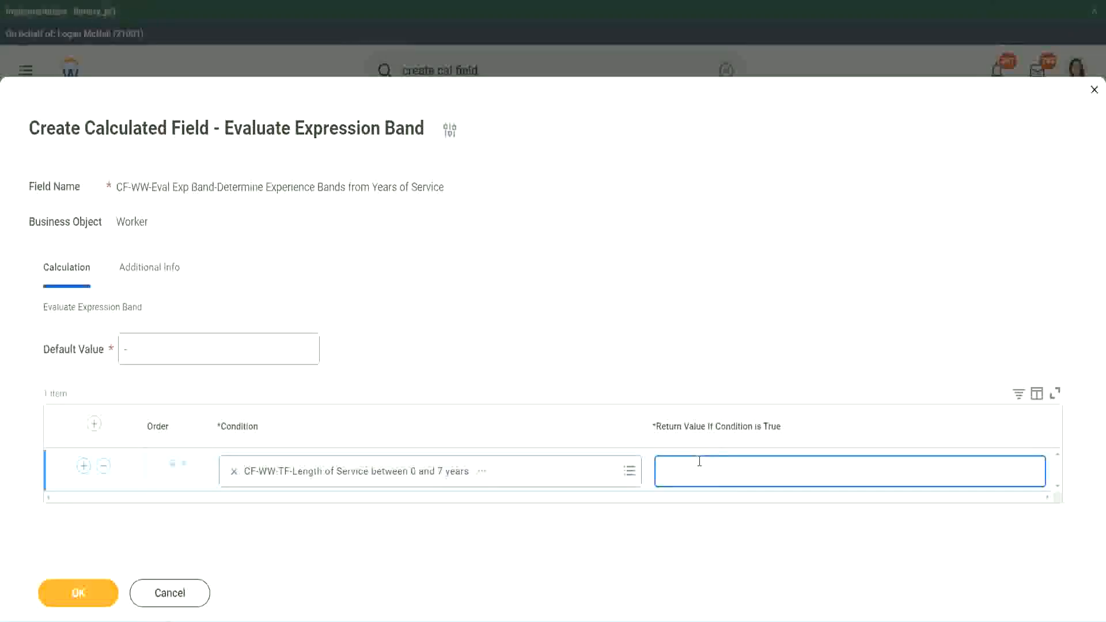
type("Amateur")
Add three more empty condition rows below the Amateur row.
left_click(83, 465)
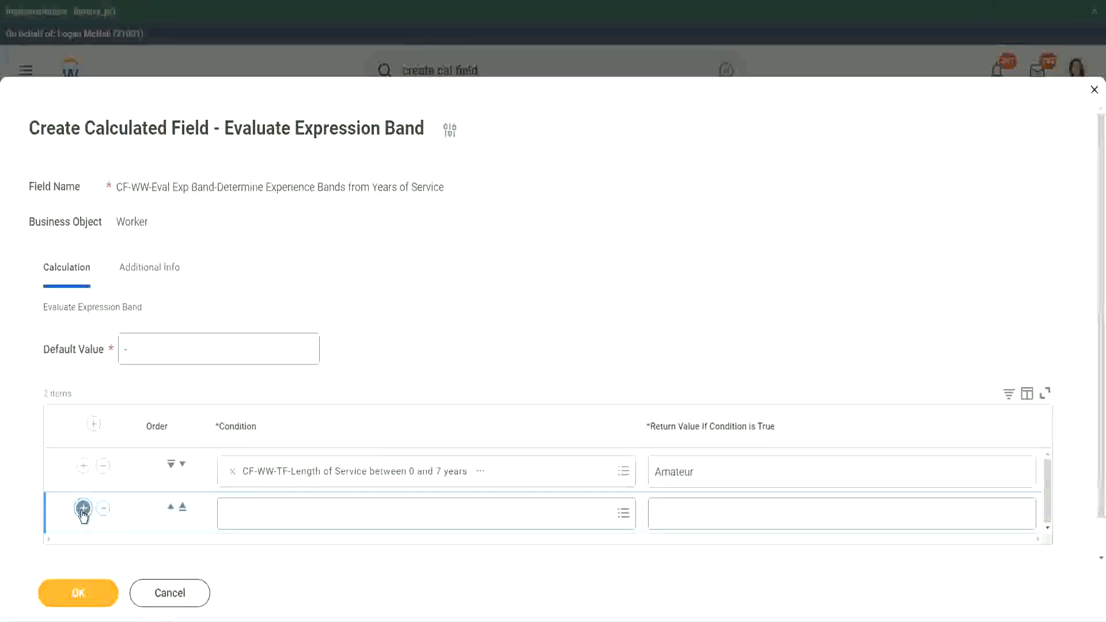
left_click(83, 509)
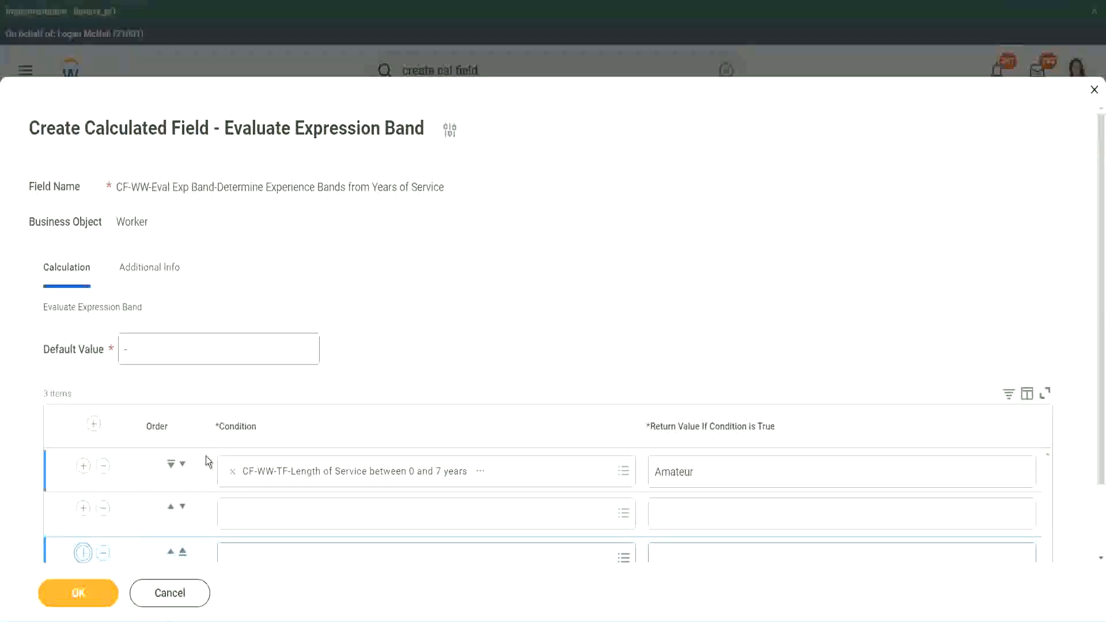
scroll(206, 455, "down", 2)
left_click(83, 469)
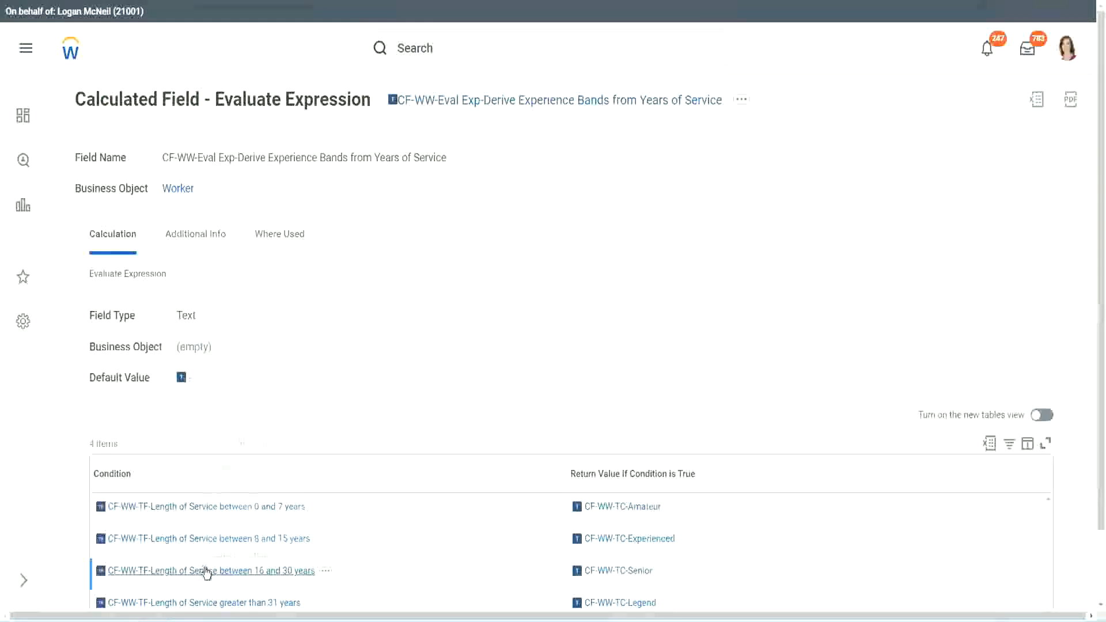
Copy CF-WW-TF-Length of Service between 16 and 30 years from the existing calculated field into the second row and move it down to third.
right_click(218, 570)
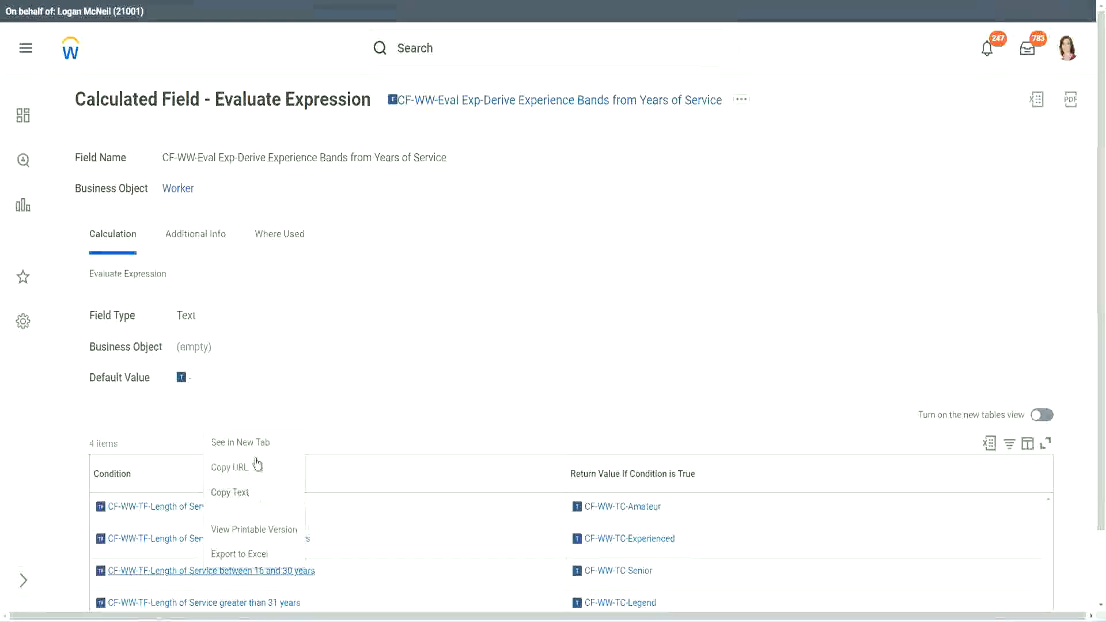
left_click(254, 466)
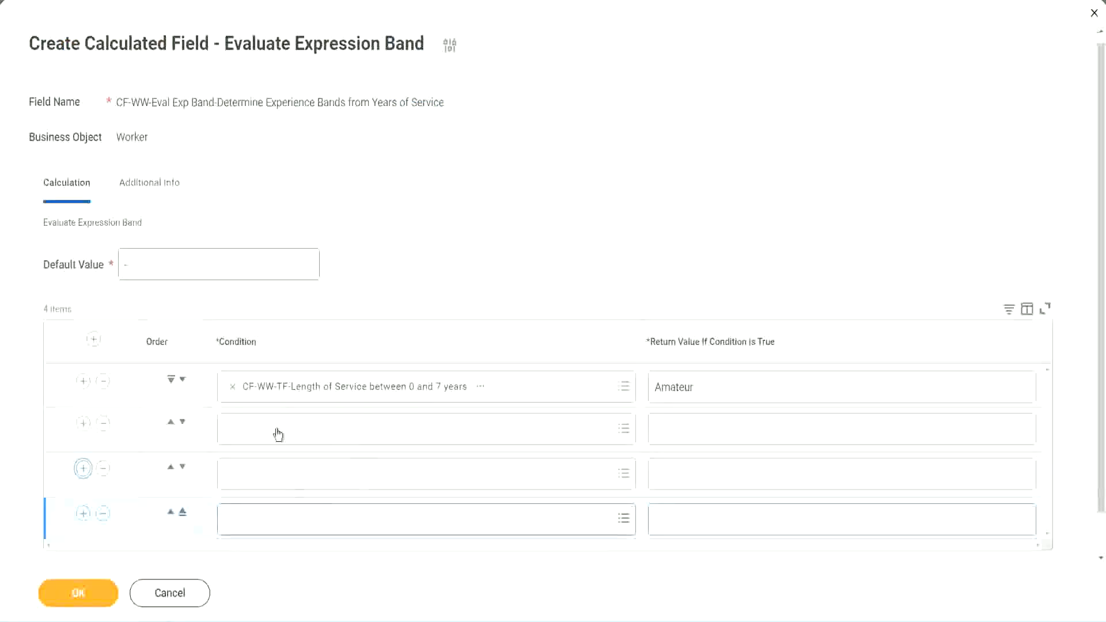
left_click(279, 427)
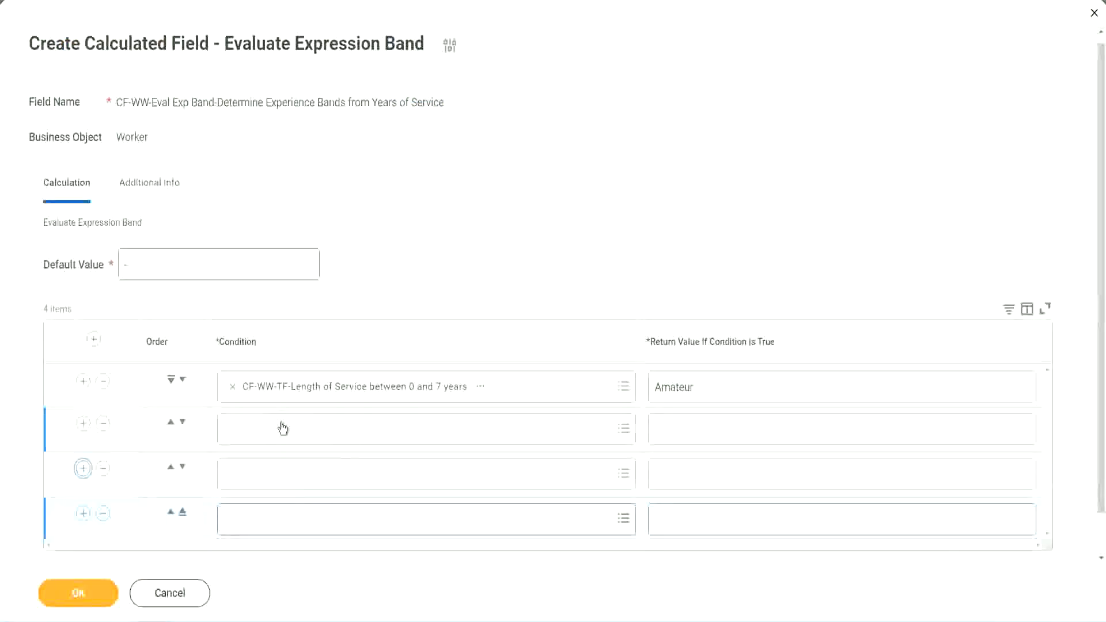
key("ctrl+v")
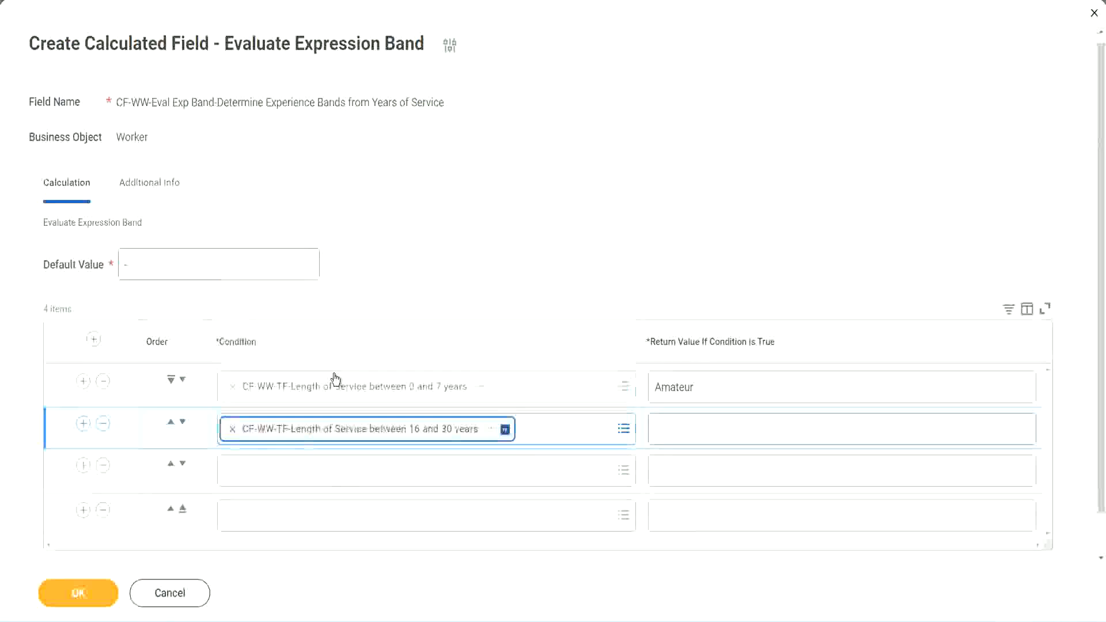
left_click(182, 421)
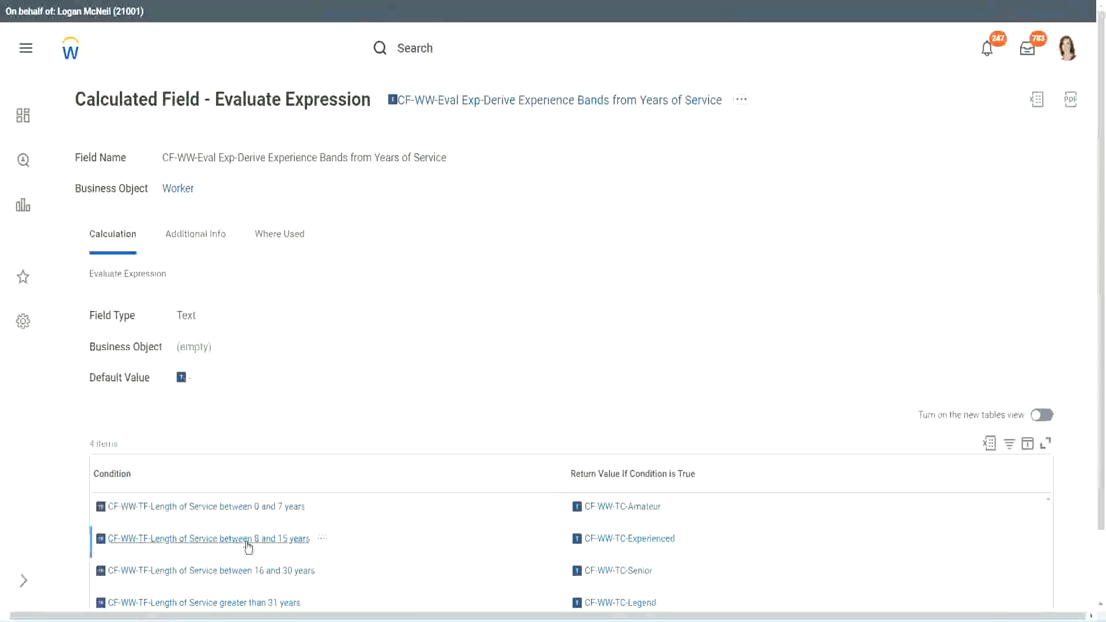
Set the second row's condition to CF-WW-TF-Length of Service between 8 and 15 years, copied from the existing calculated field.
right_click(247, 545)
left_click(285, 418)
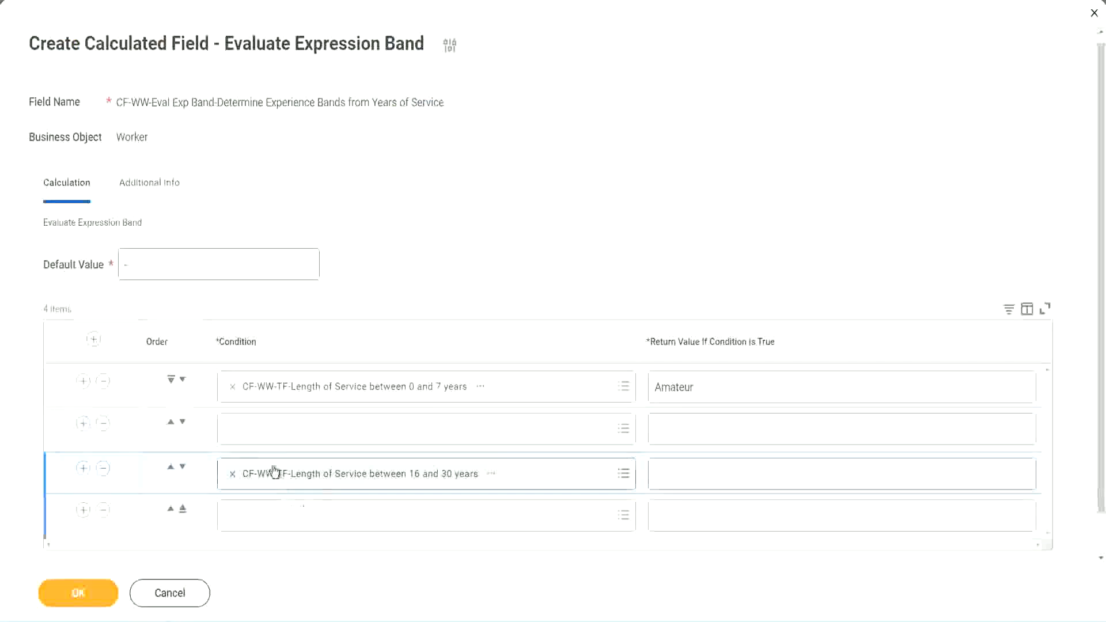
left_click(277, 440)
key("ctrl+v")
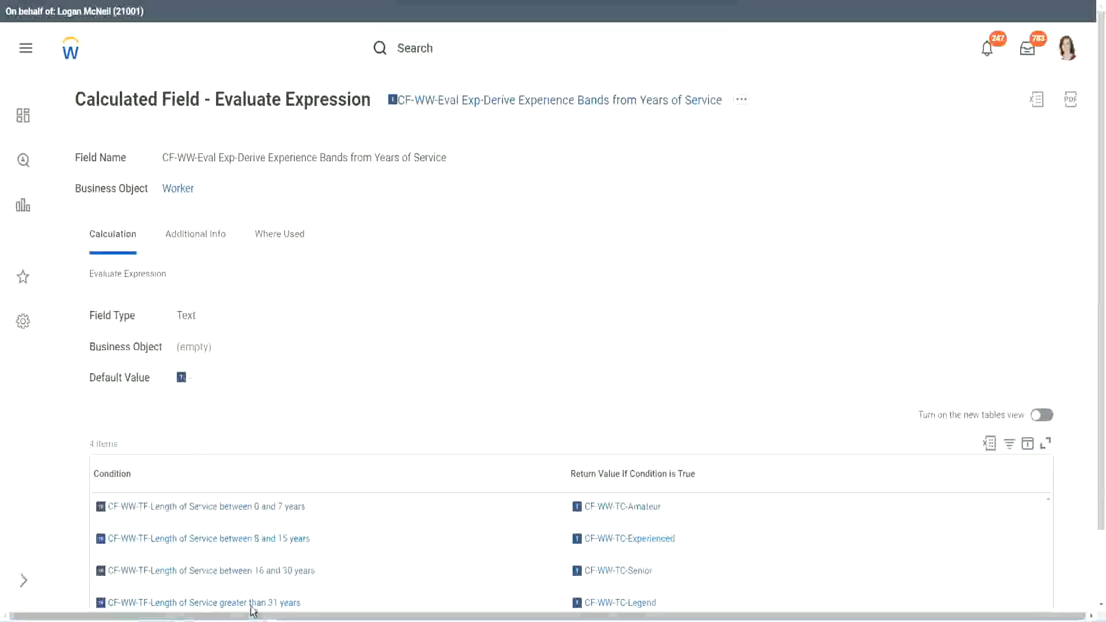
Set the fourth row's condition to CF-WW-TF-Length of Service greater than 31 years, copied from the existing calculated field.
right_click(251, 605)
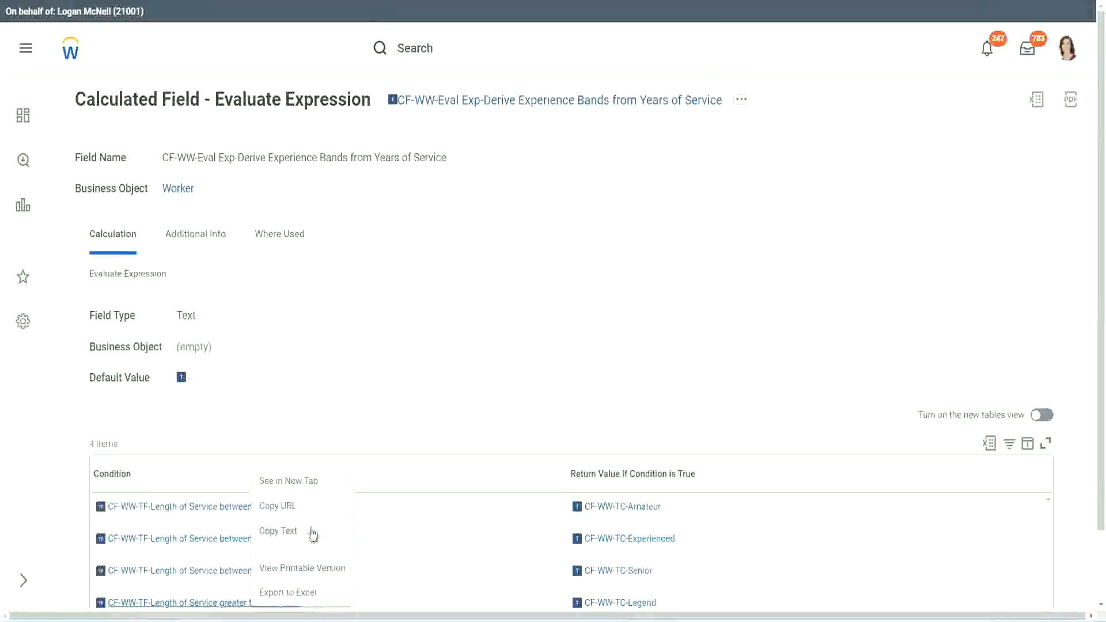
left_click(309, 530)
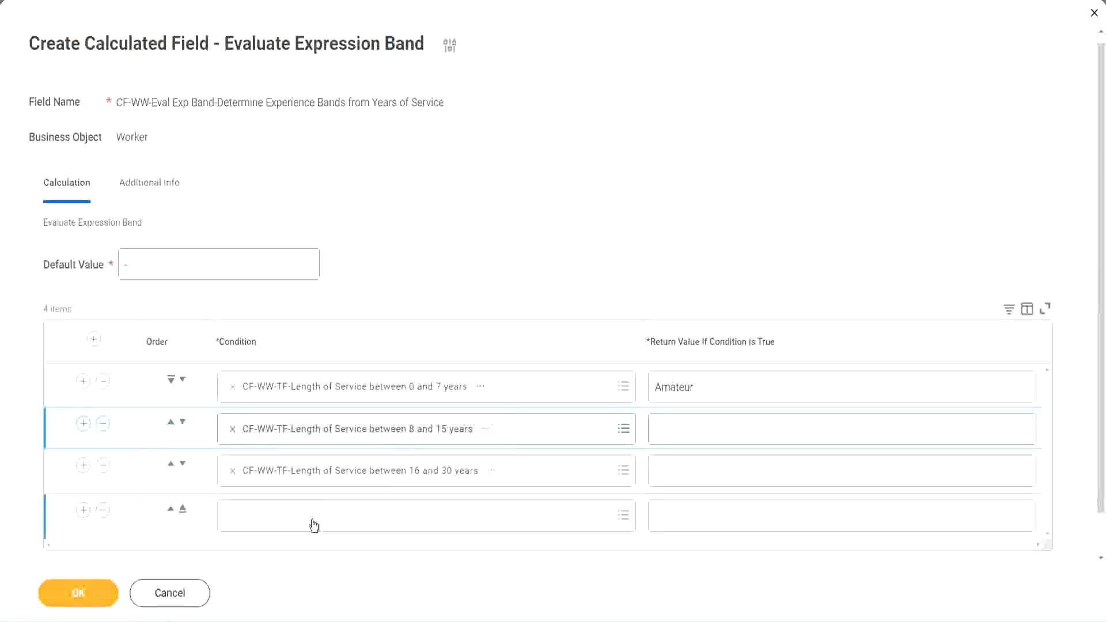
left_click(314, 525)
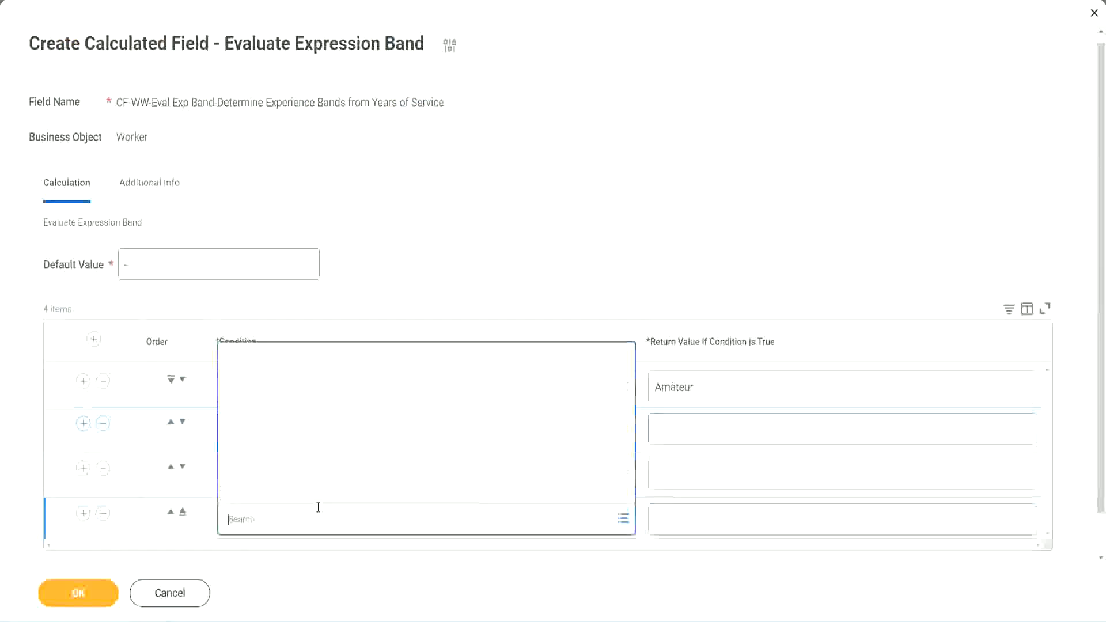
key("ctrl+v")
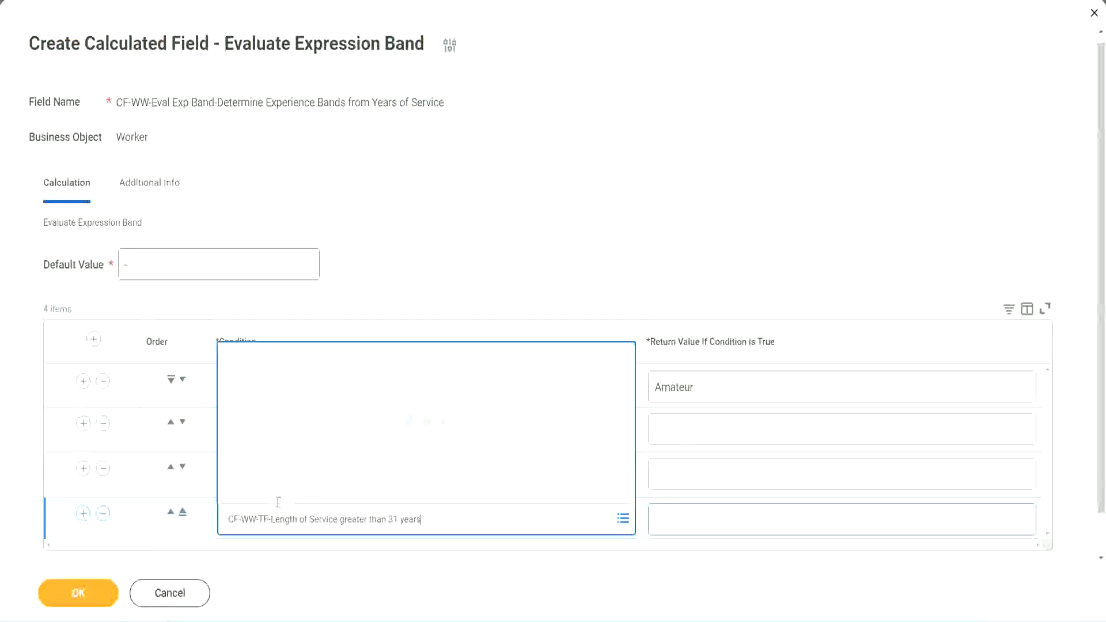
key("Return")
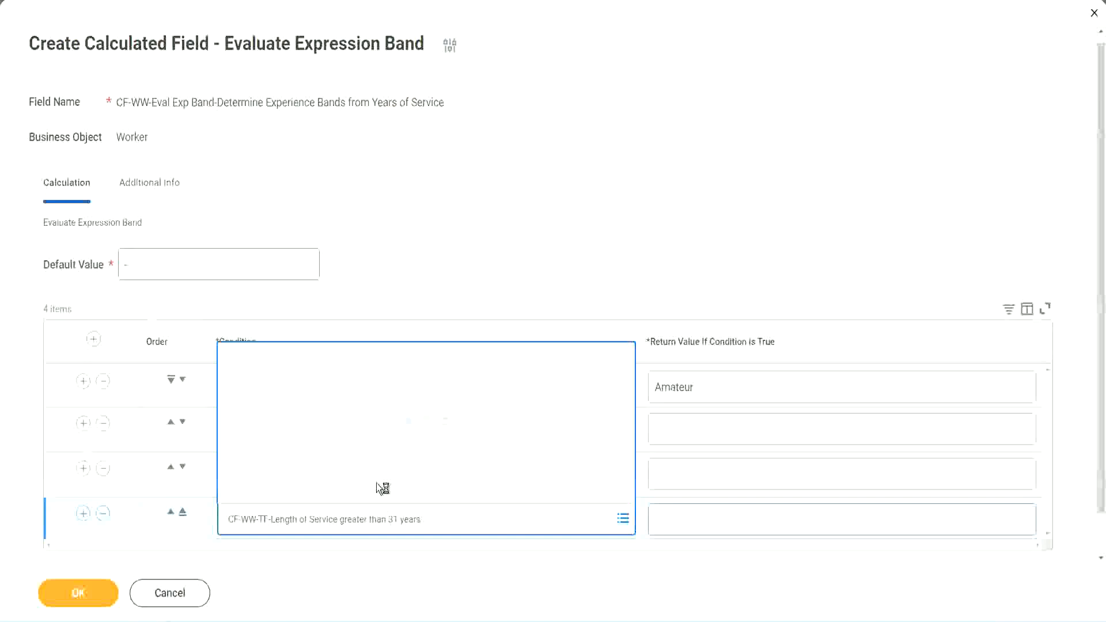
Enter return values Legend for greater than 31 years, Senior for 16 to 30 and Experienced for 8 to 15, and save the calculated field.
left_click(726, 518)
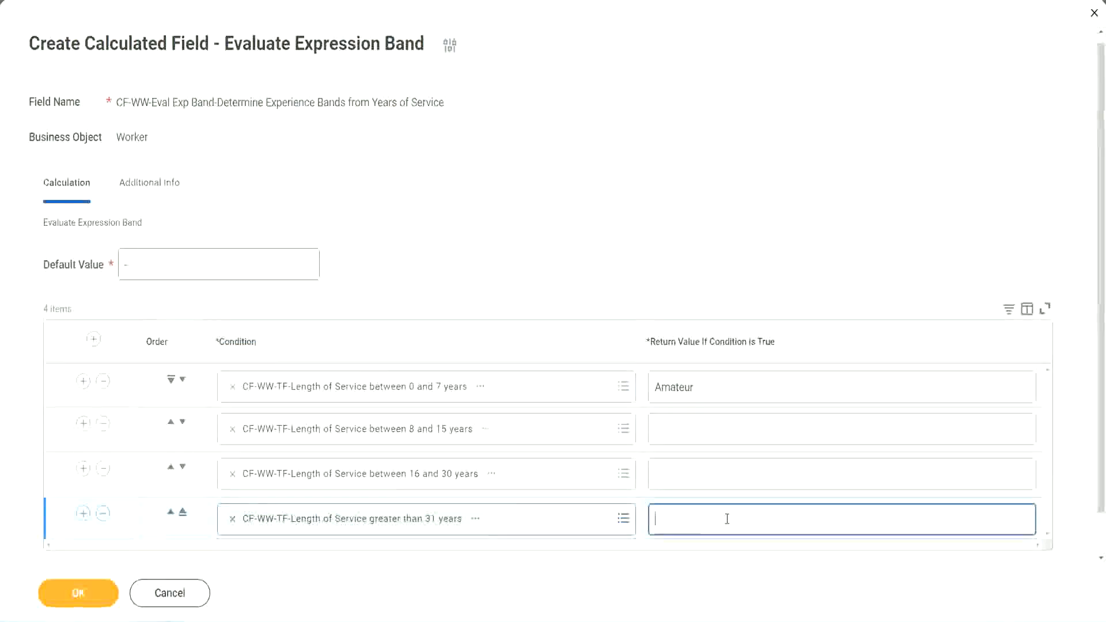
type("Le")
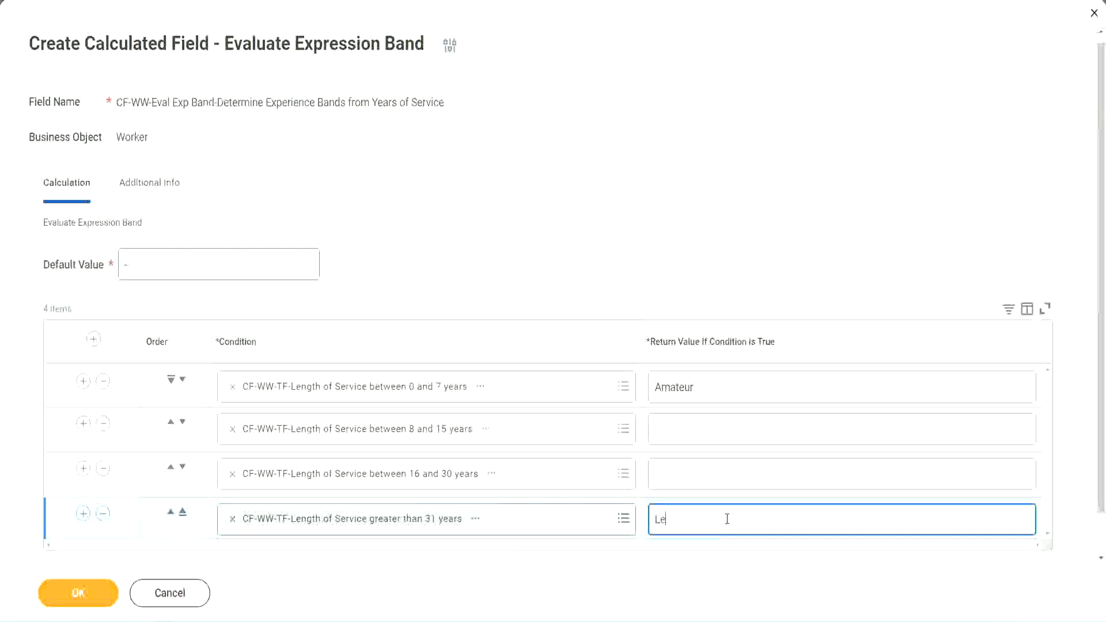
type("gend")
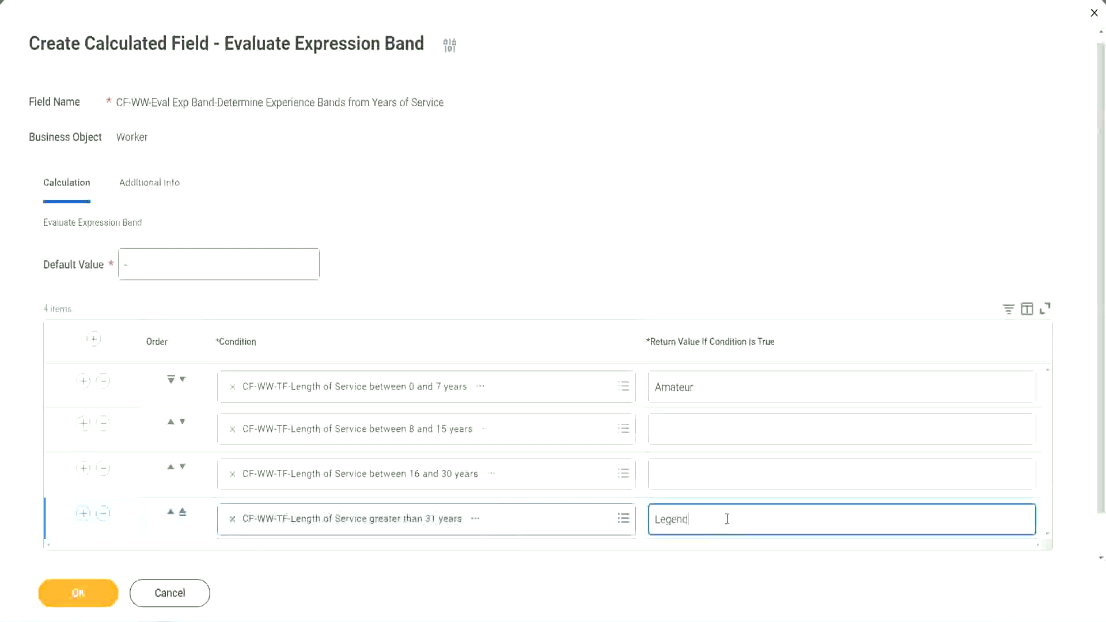
left_click(679, 473)
type("Seni")
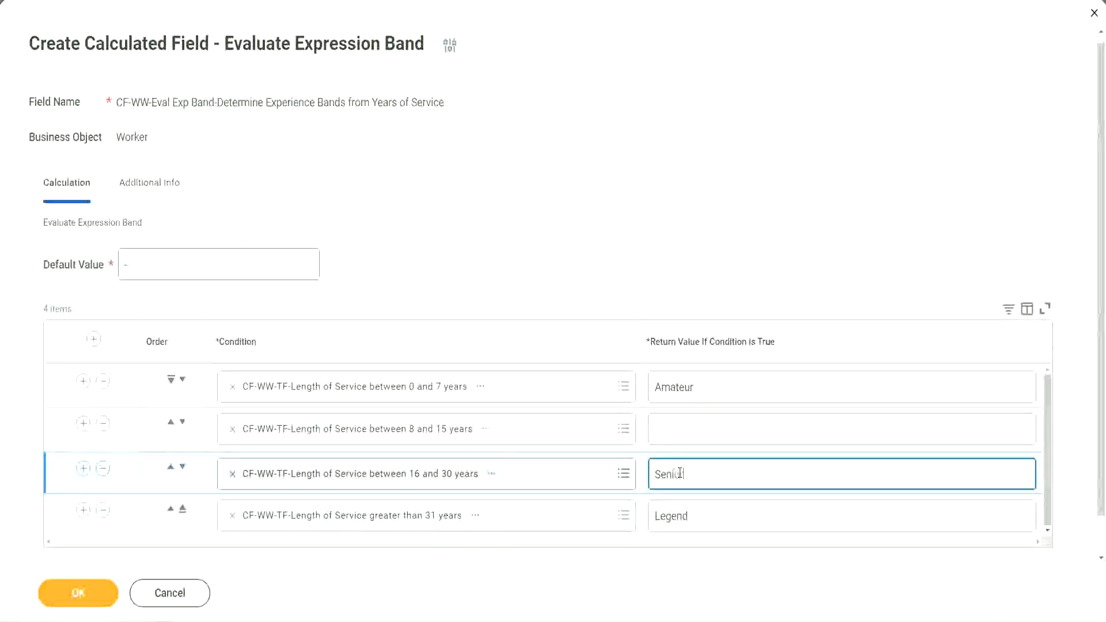
type("or")
left_click(697, 430)
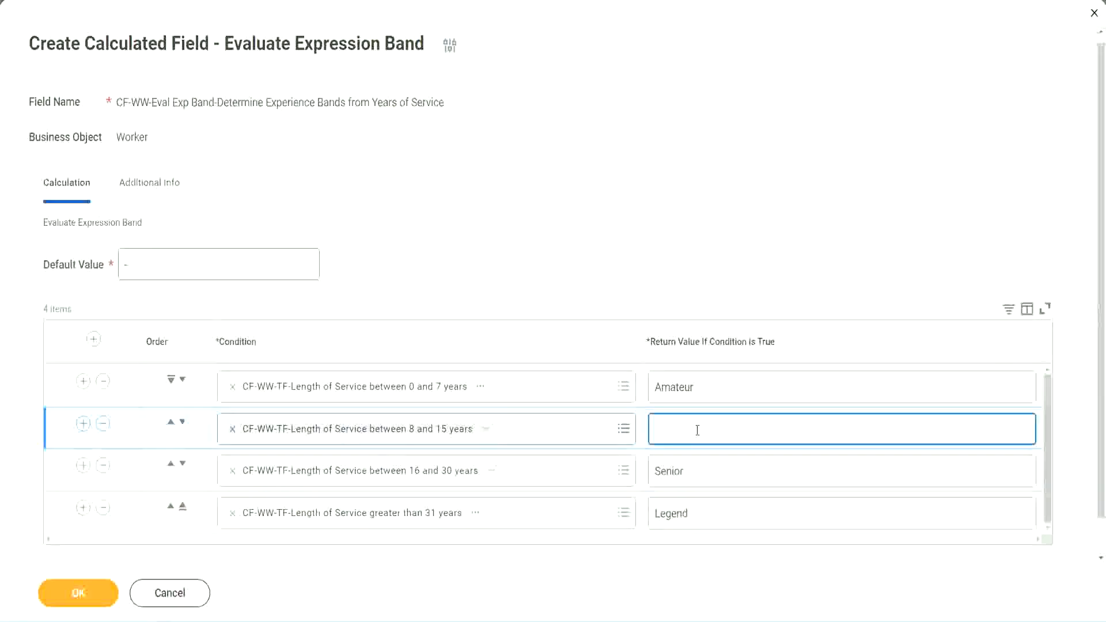
type("Experienced")
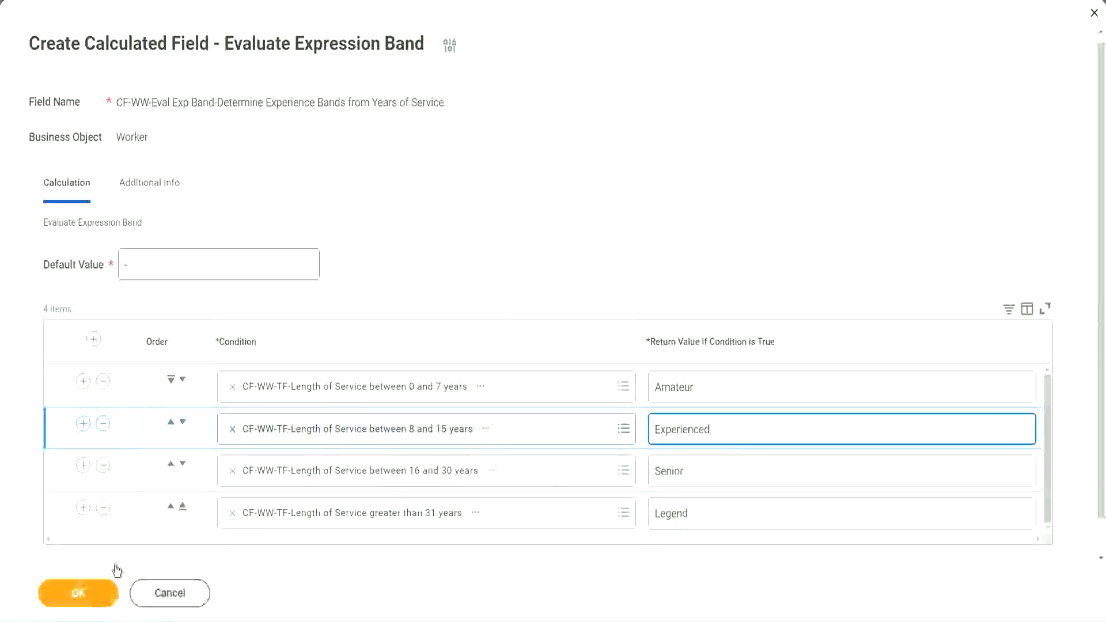
left_click(106, 587)
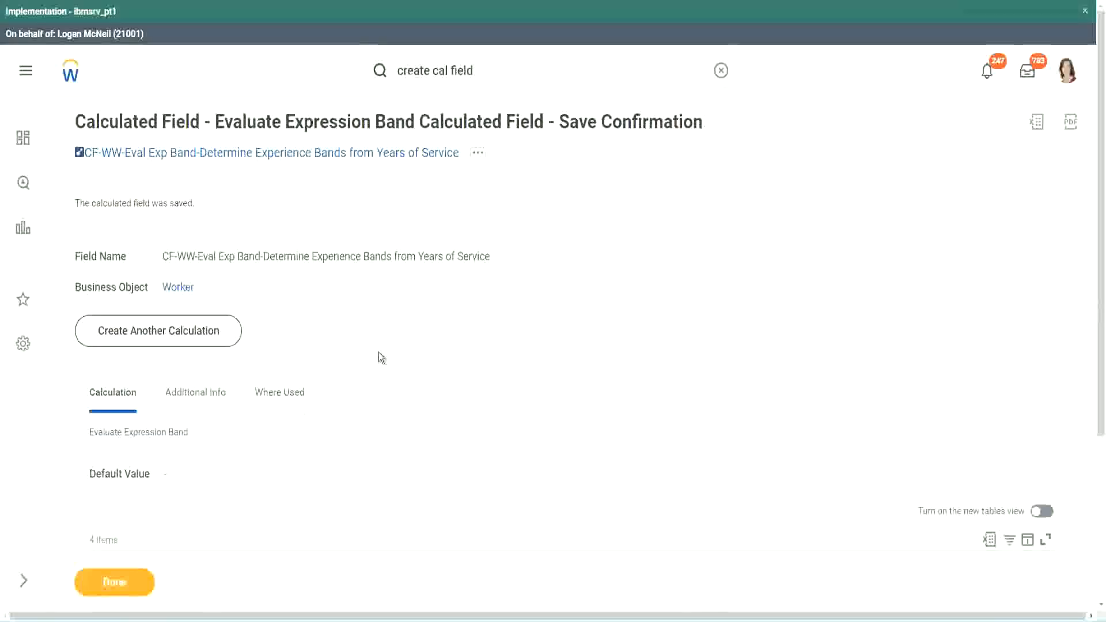
Check the saved return value of each condition and copy the new Evaluate Expression Band field's name as text.
scroll(379, 352, "down", 3)
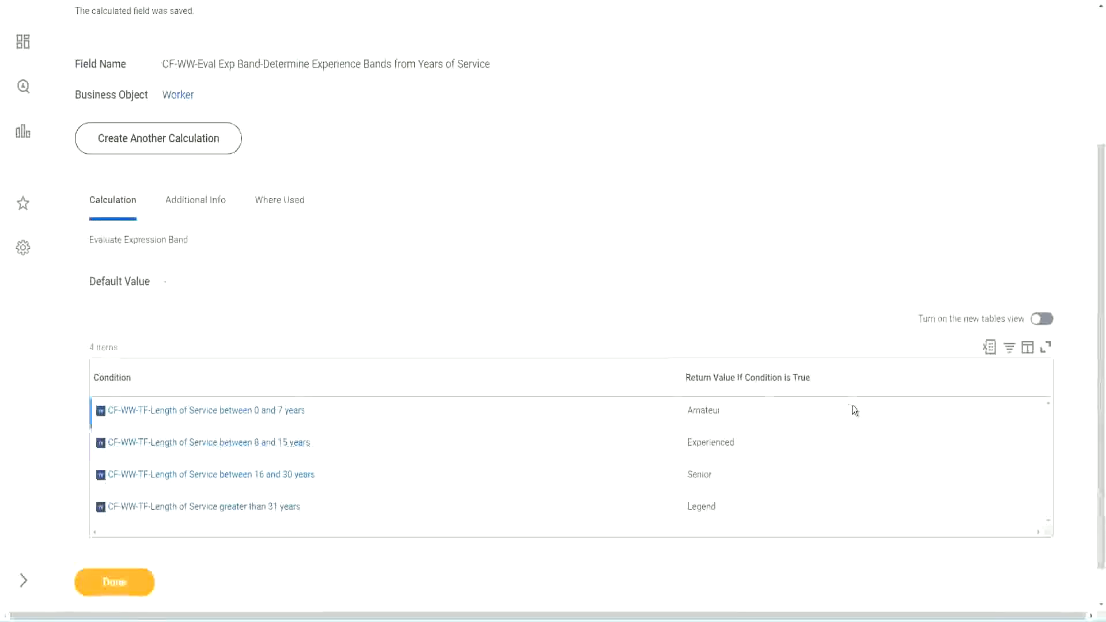
double_click(709, 410)
double_click(700, 443)
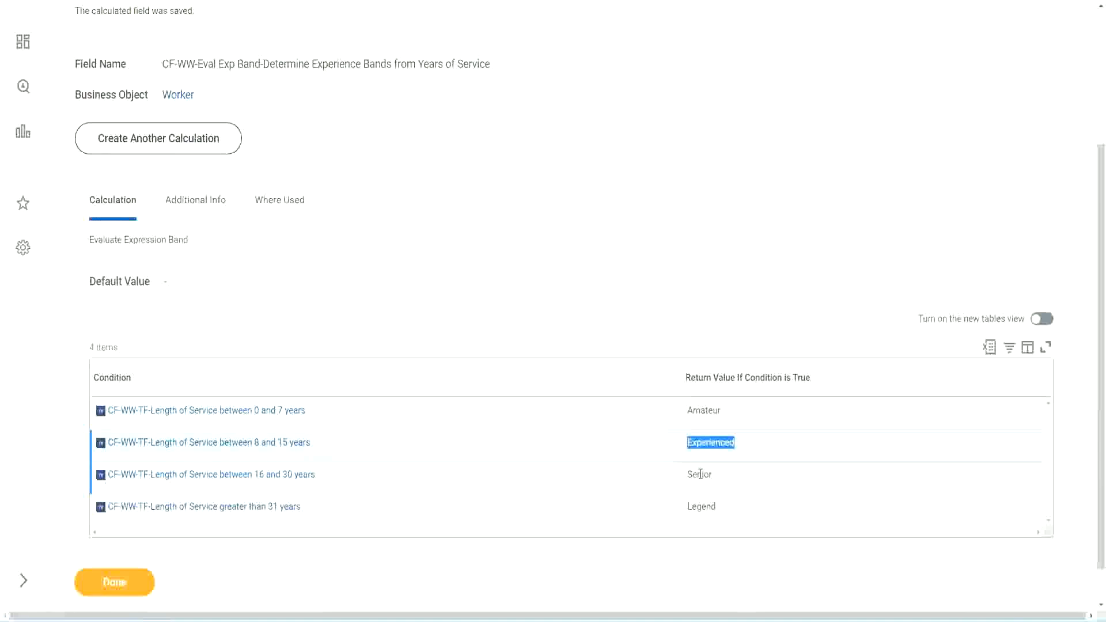
double_click(700, 473)
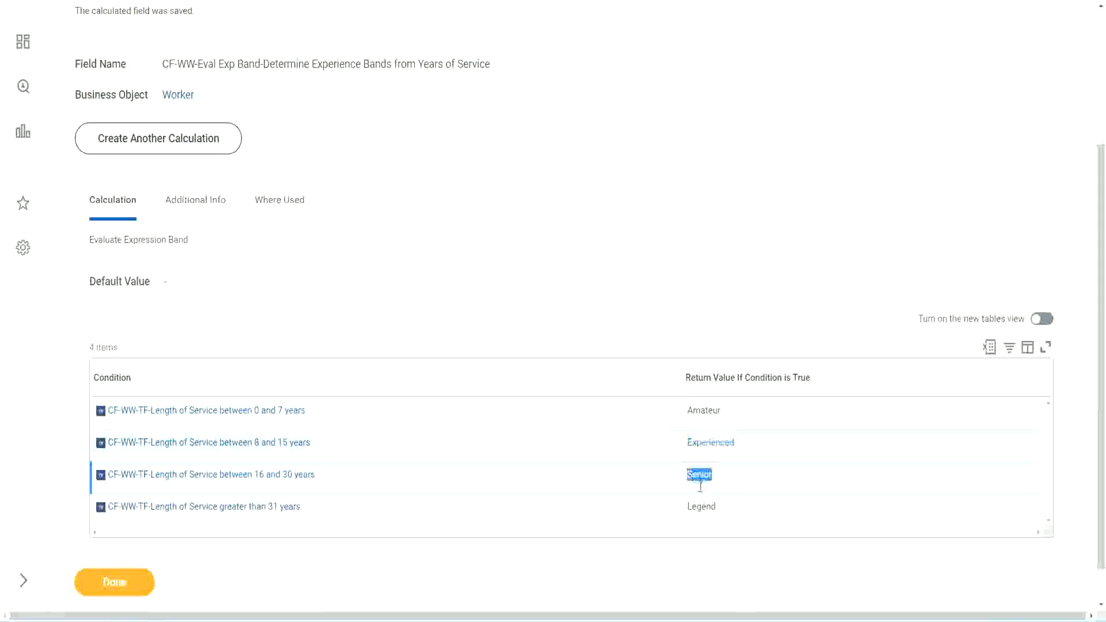
left_click(703, 503)
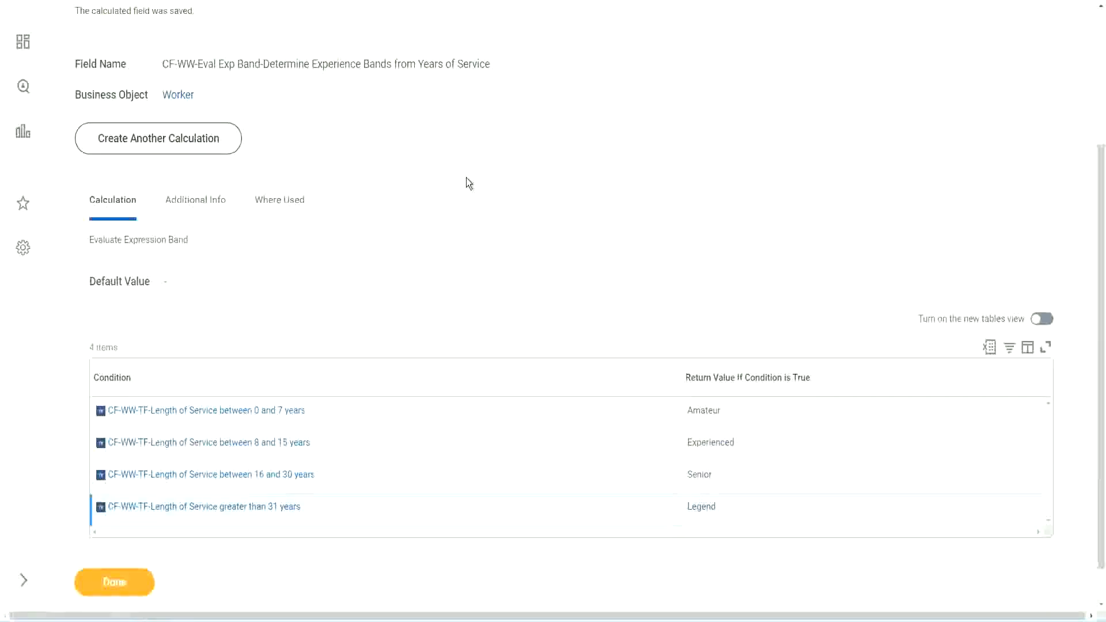
scroll(469, 183, "up", 3)
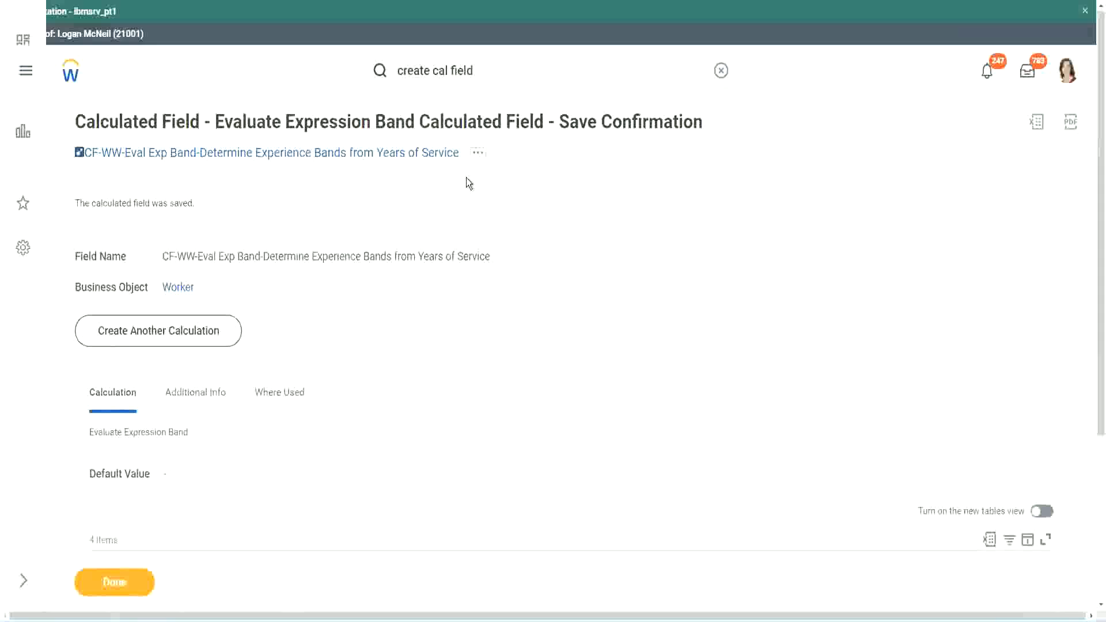
right_click(363, 157)
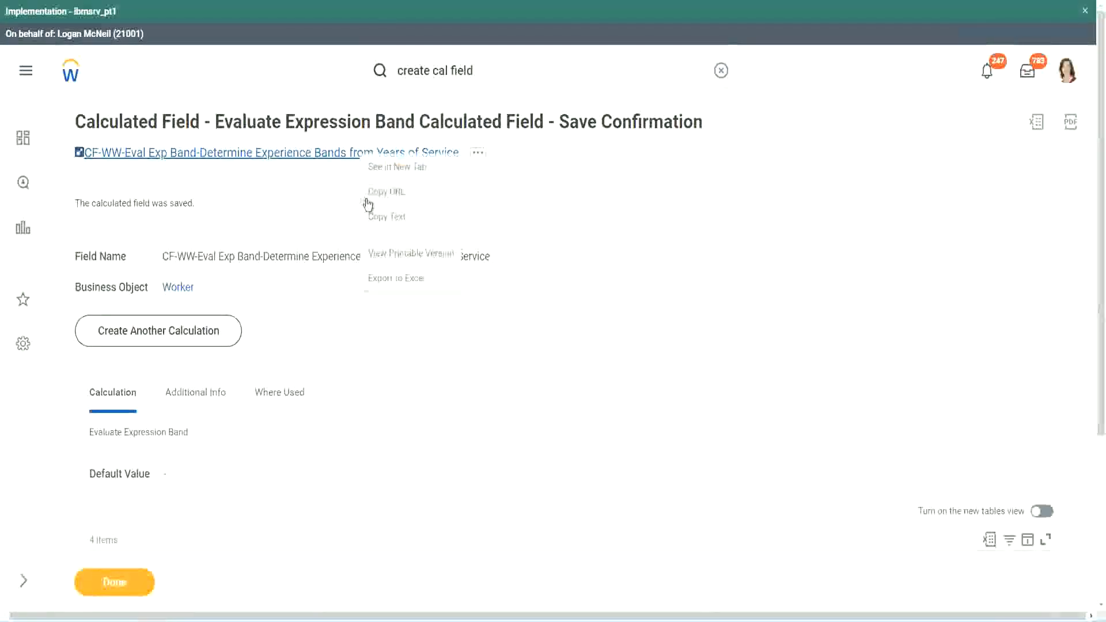
left_click(384, 217)
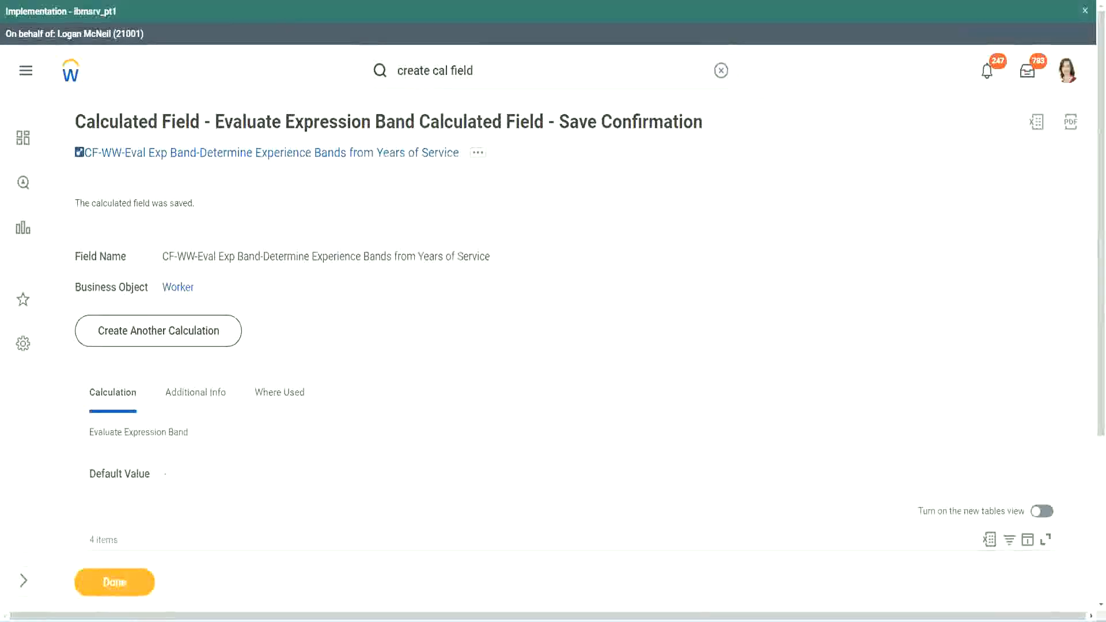
Review the saved field's conditions and return values alongside the calculated field functions slide and the experience band notes in Notepad++.
scroll(365, 446, "down", 2)
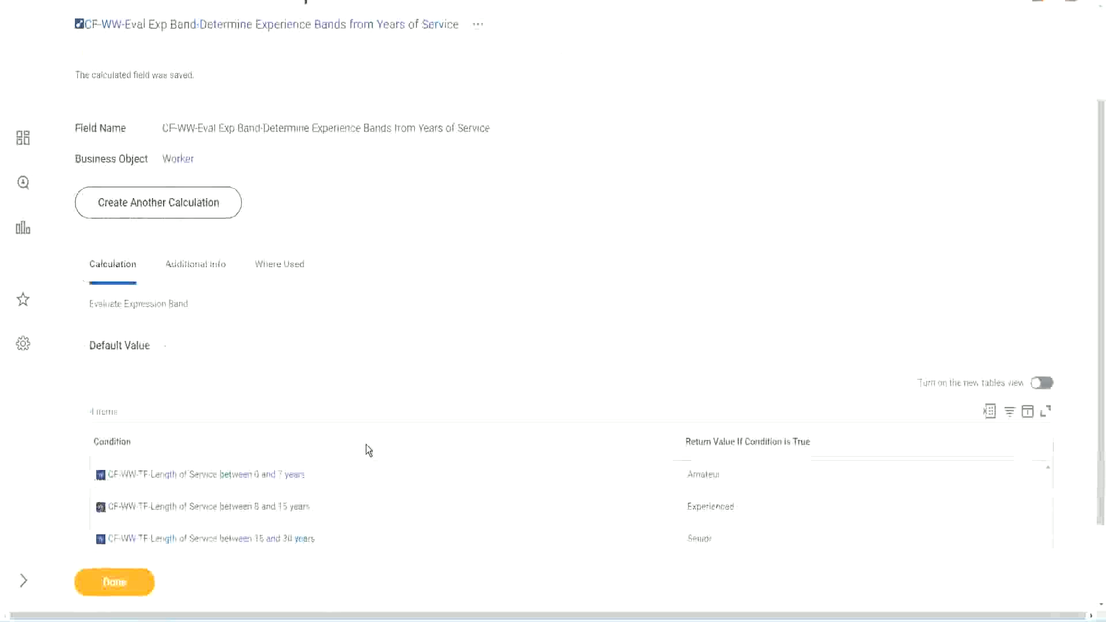
scroll(365, 450, "down", 1)
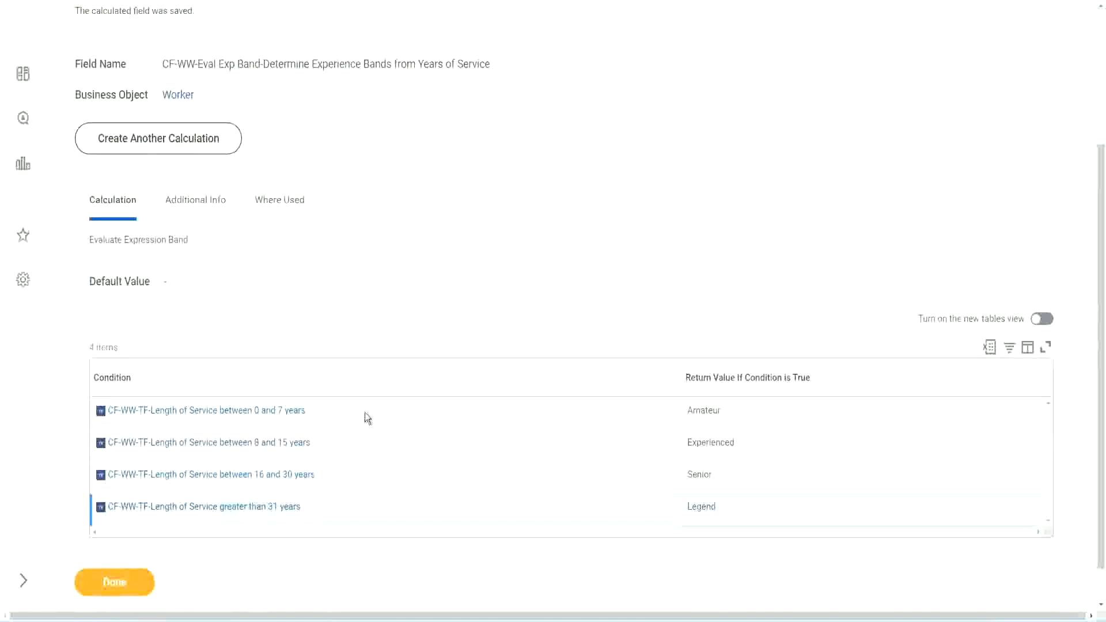
scroll(377, 405, "down", 1)
scroll(385, 257, "up", 2)
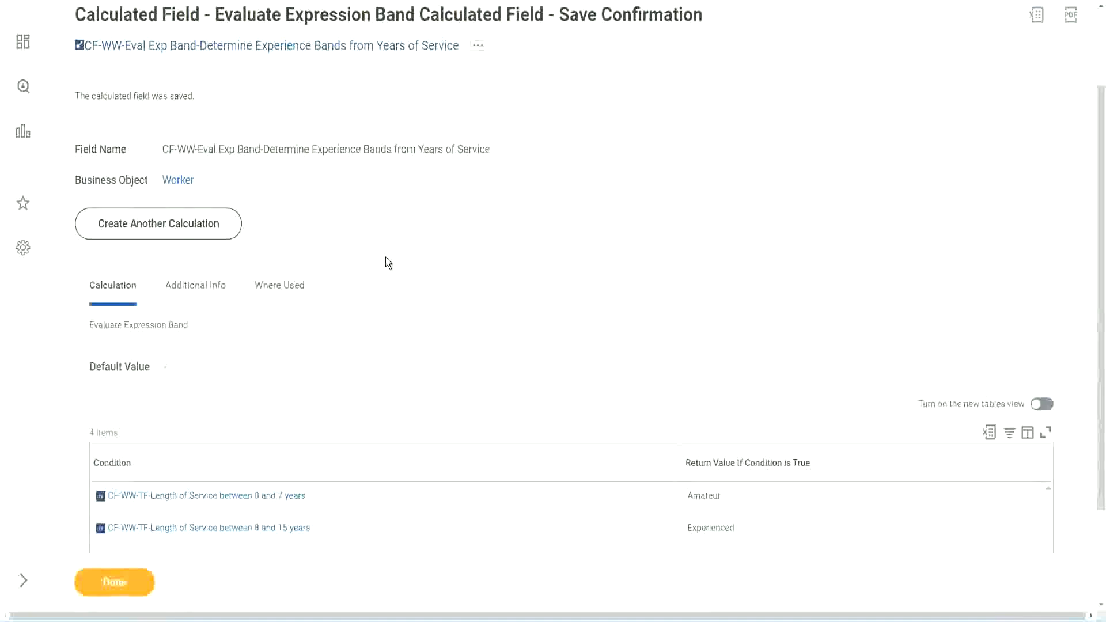
scroll(385, 257, "down", 2)
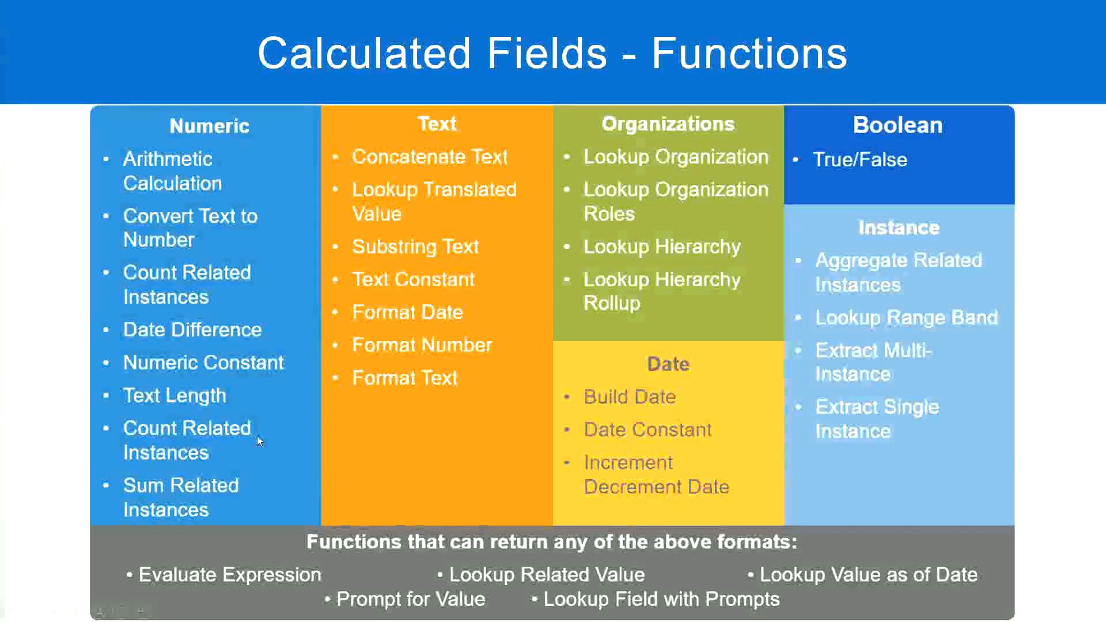
key("alt+Tab")
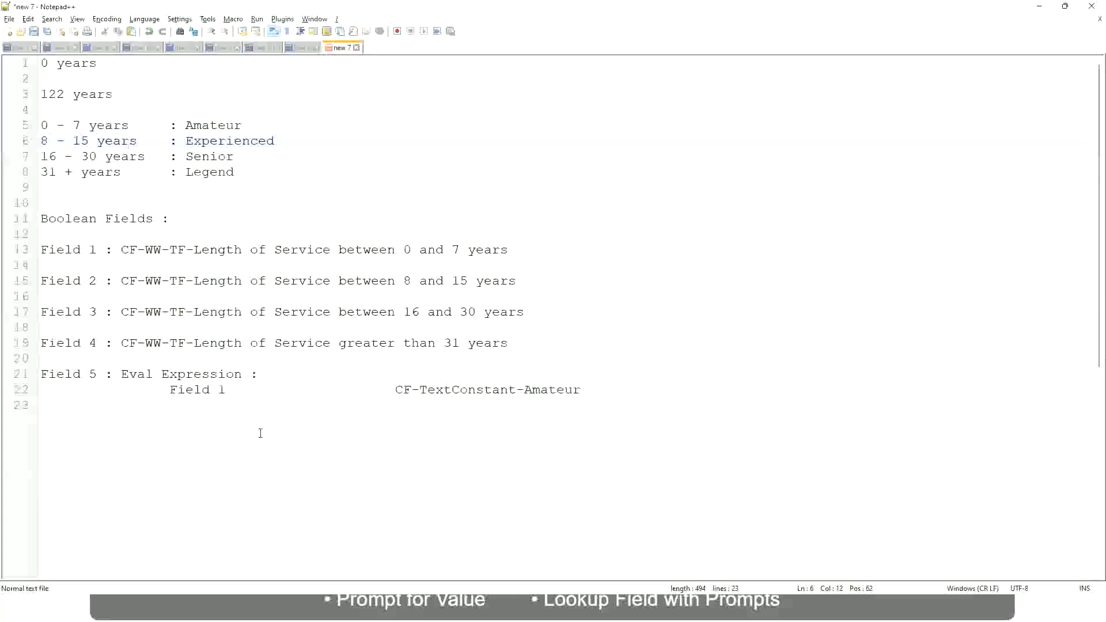
key("alt+Tab")
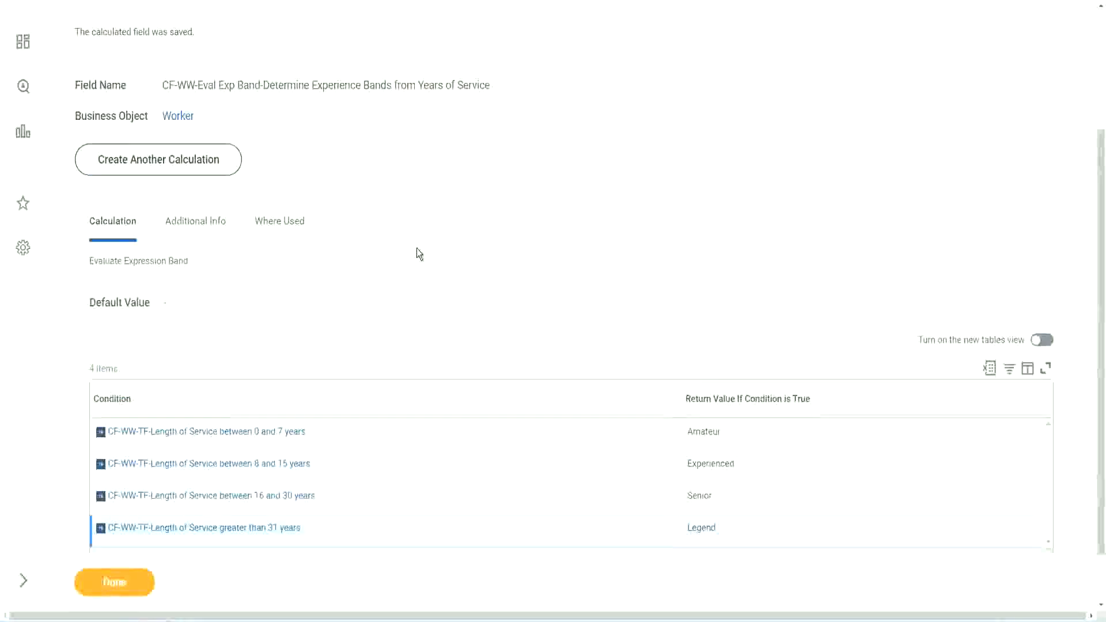
scroll(416, 248, "up", 3)
scroll(417, 248, "down", 4)
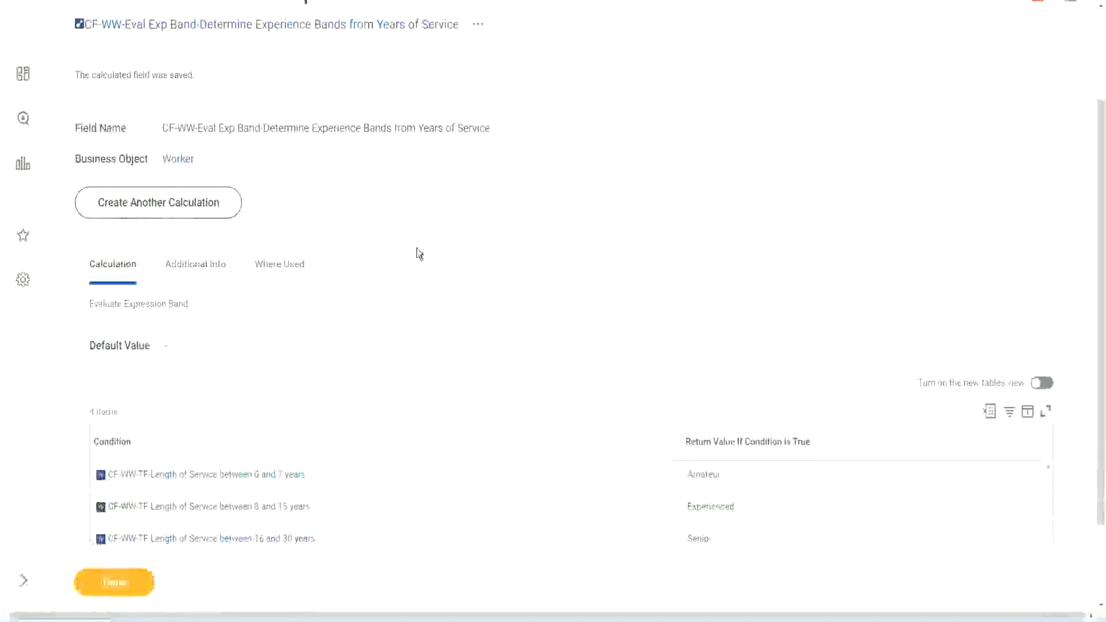
Finish the saved calculated field's confirmation and open the WW Employee Details custom report for editing at its columns.
left_click(128, 581)
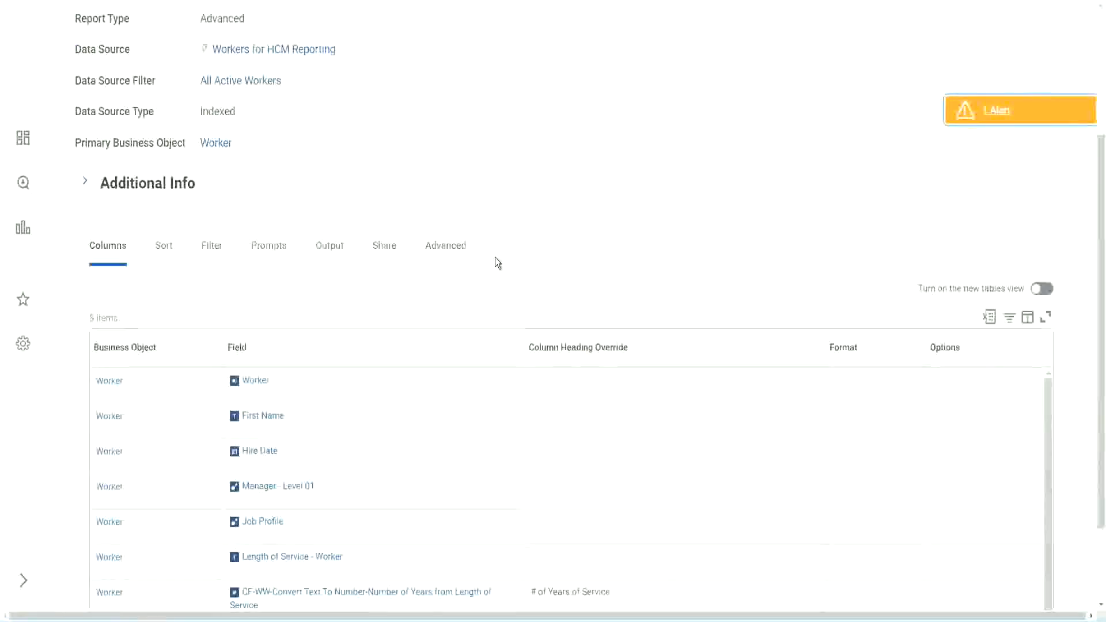
left_click(381, 121)
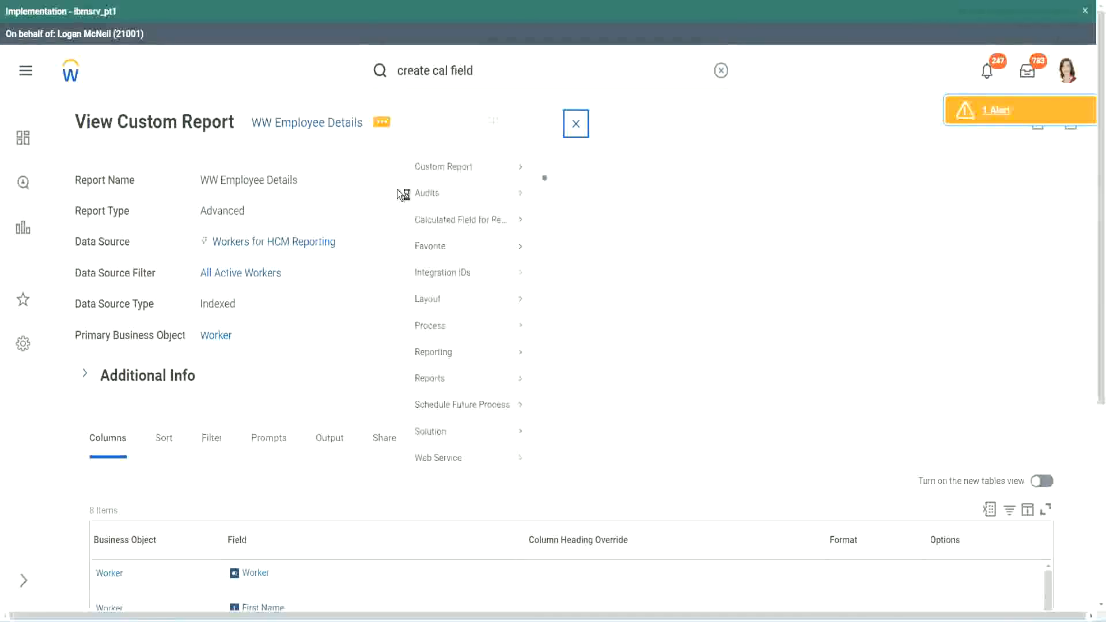
mouse_move(455, 187)
left_click(562, 187)
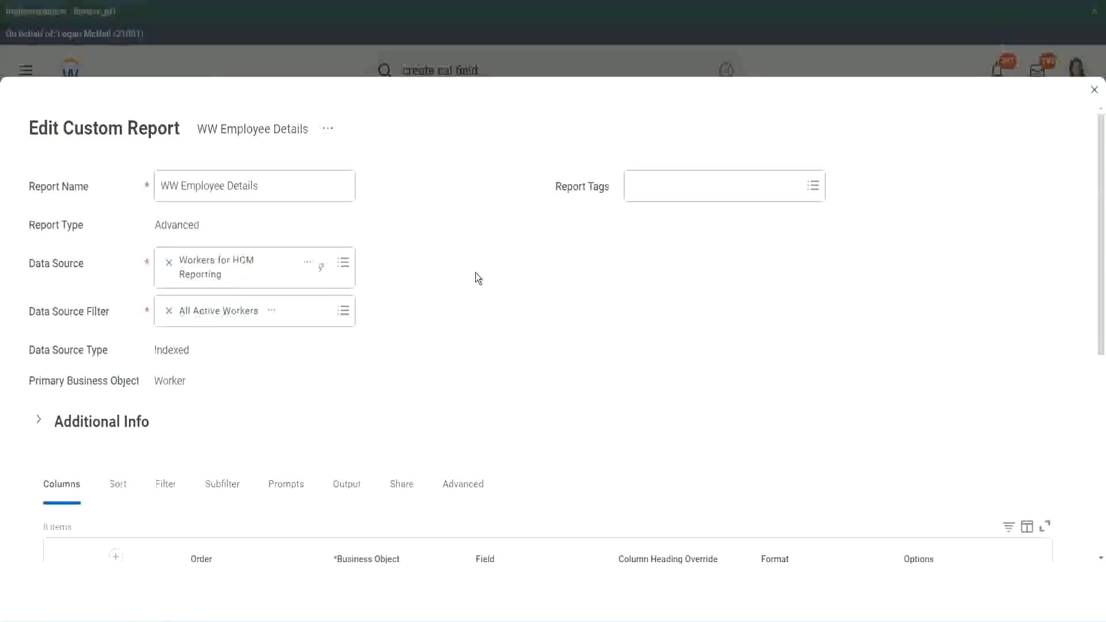
scroll(475, 272, "down", 8)
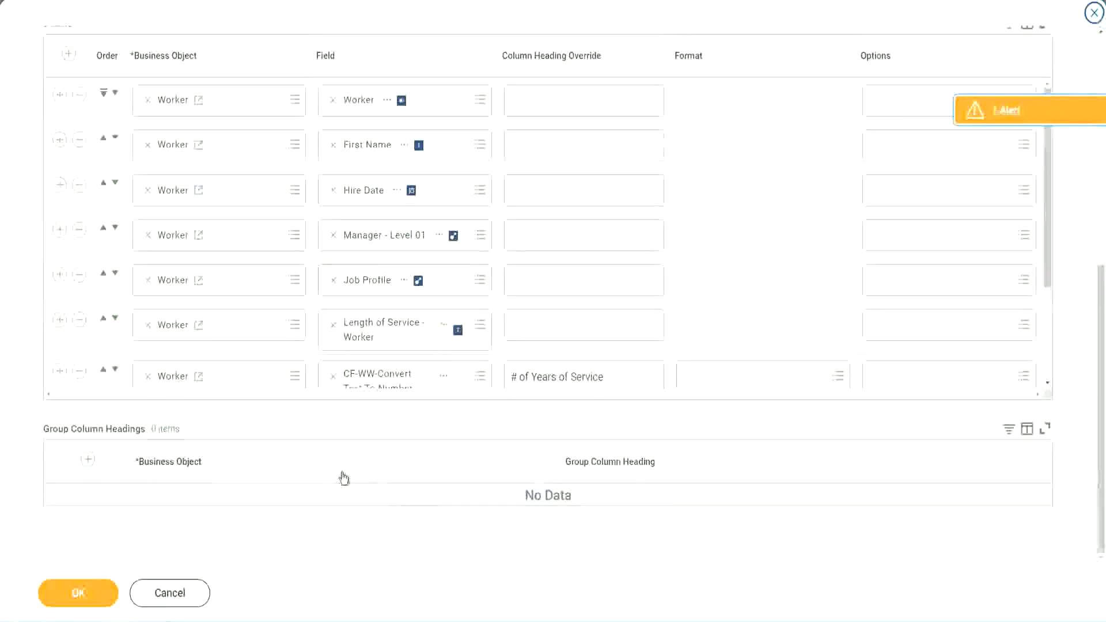
scroll(196, 314, "down", 3)
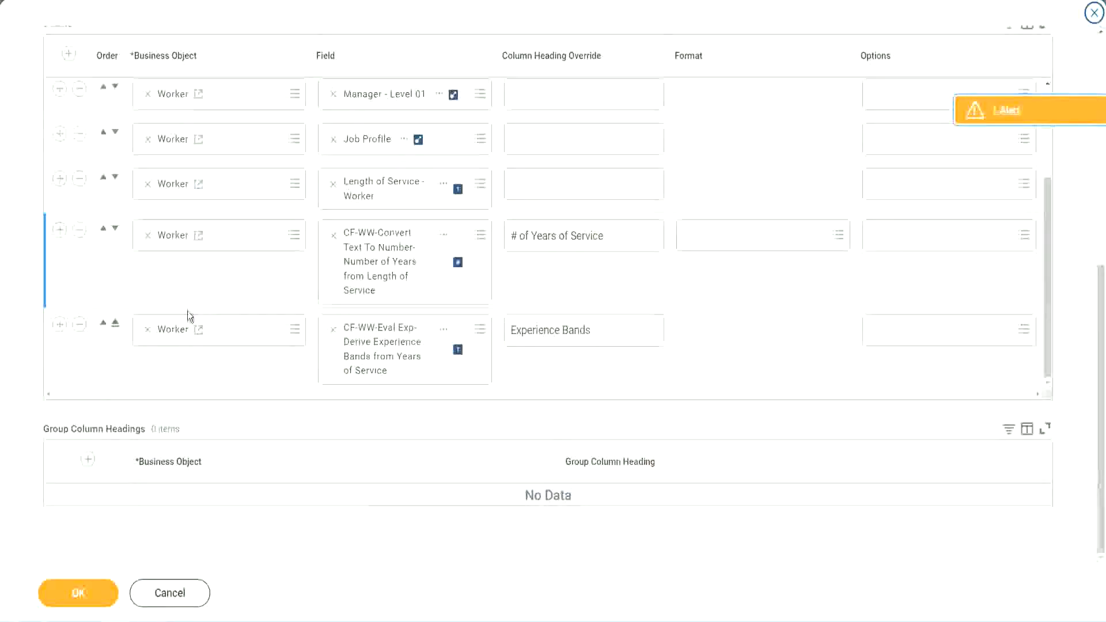
Add a Worker column row after the Experience Bands column and fill its field search with the name copied from that column's field.
left_click(59, 324)
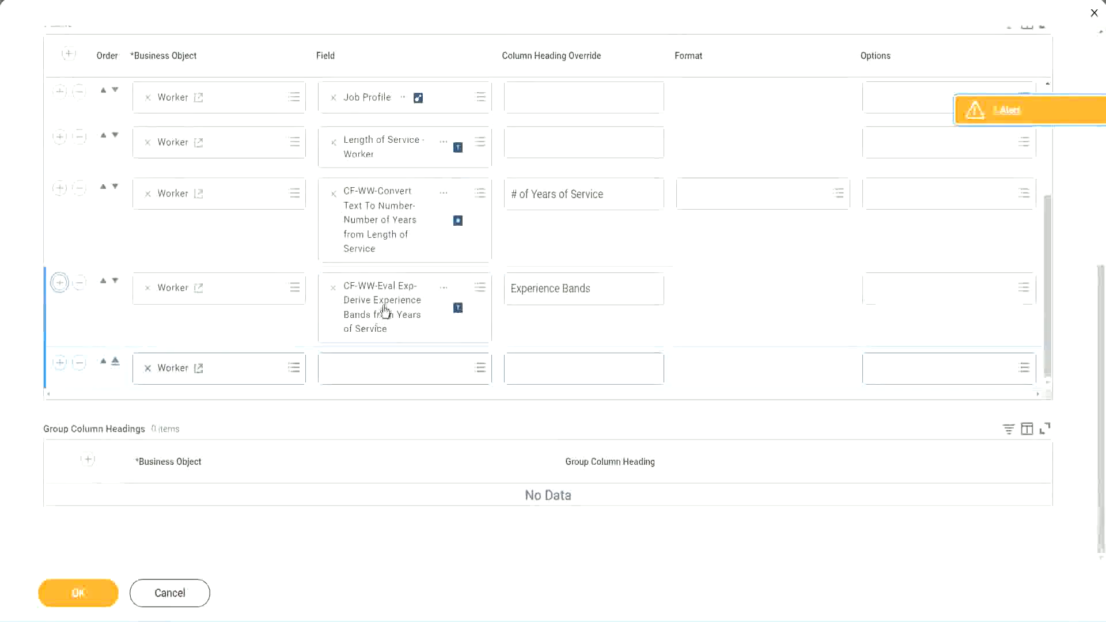
right_click(385, 312)
left_click(416, 374)
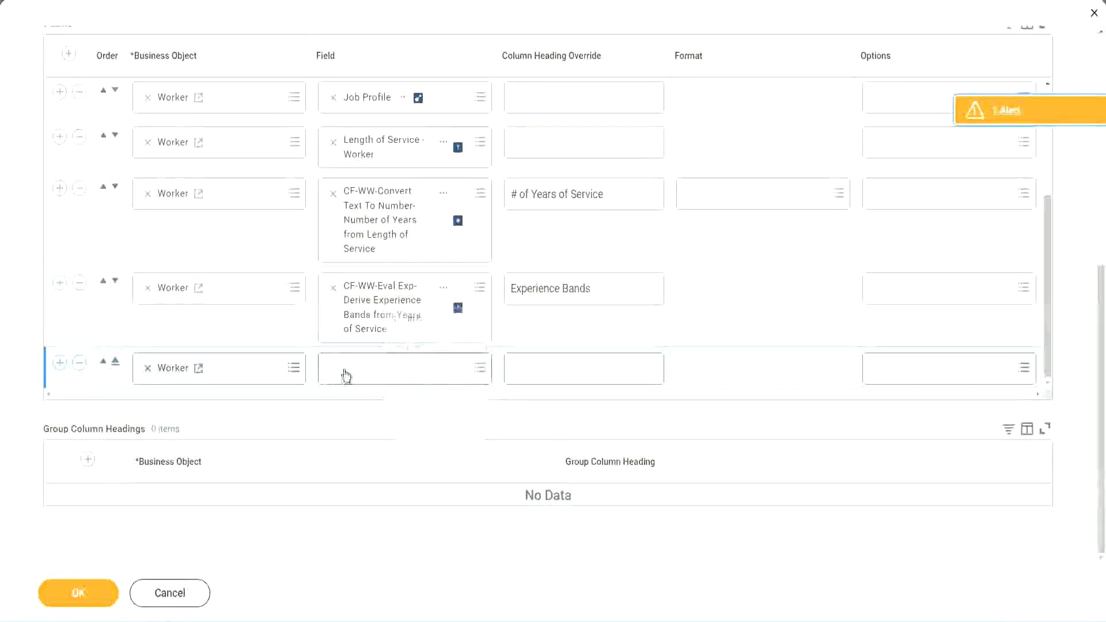
left_click(412, 375)
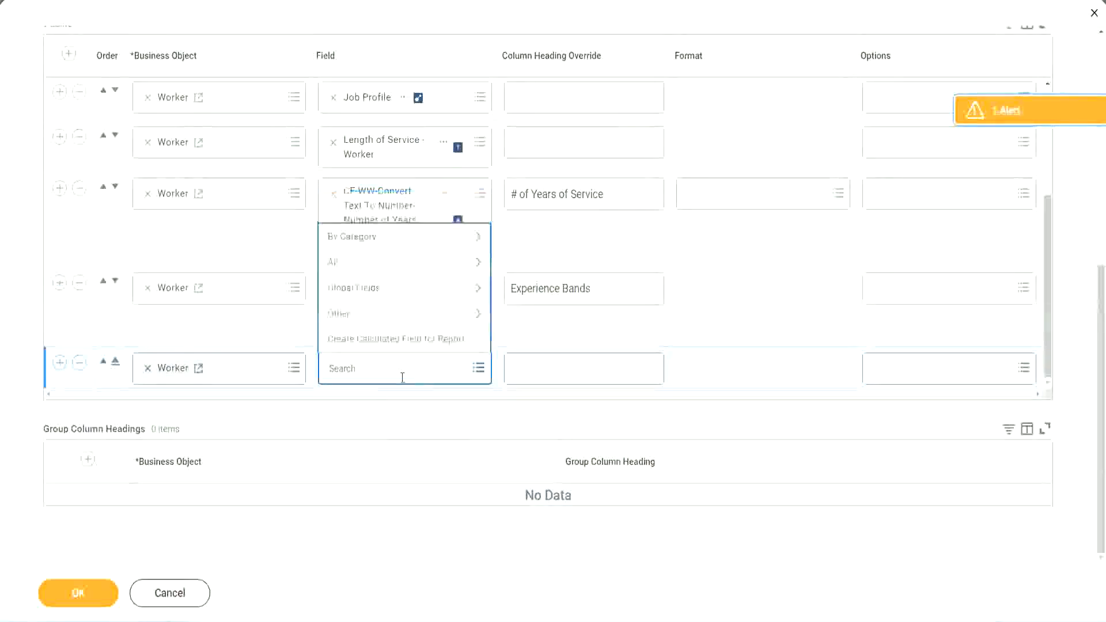
key("ctrl+v")
key("ctrl+a")
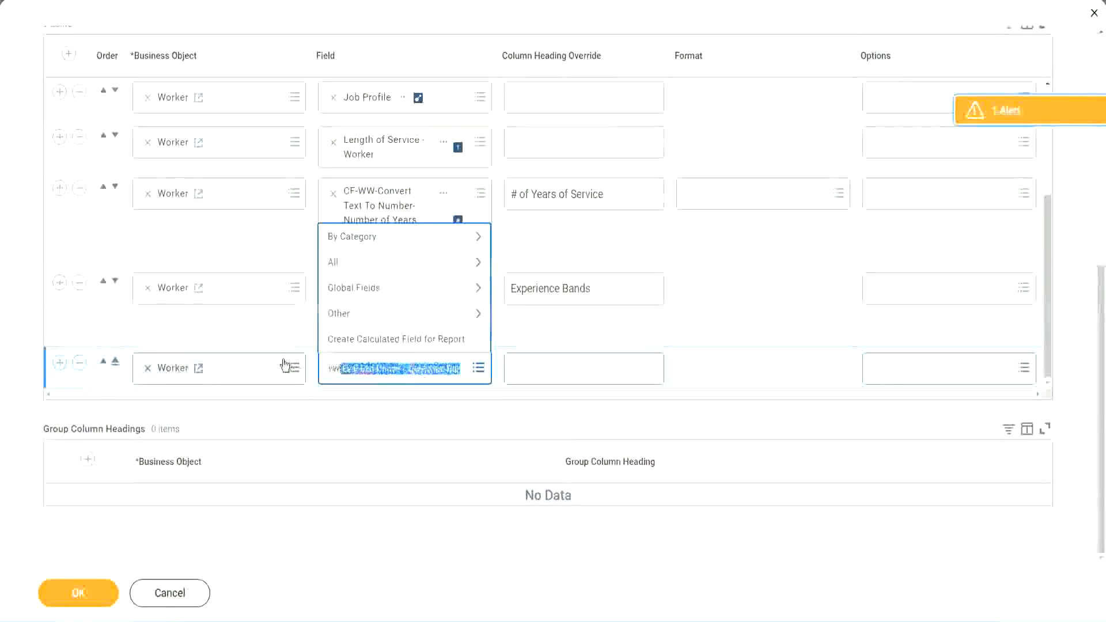
key("ctrl+v")
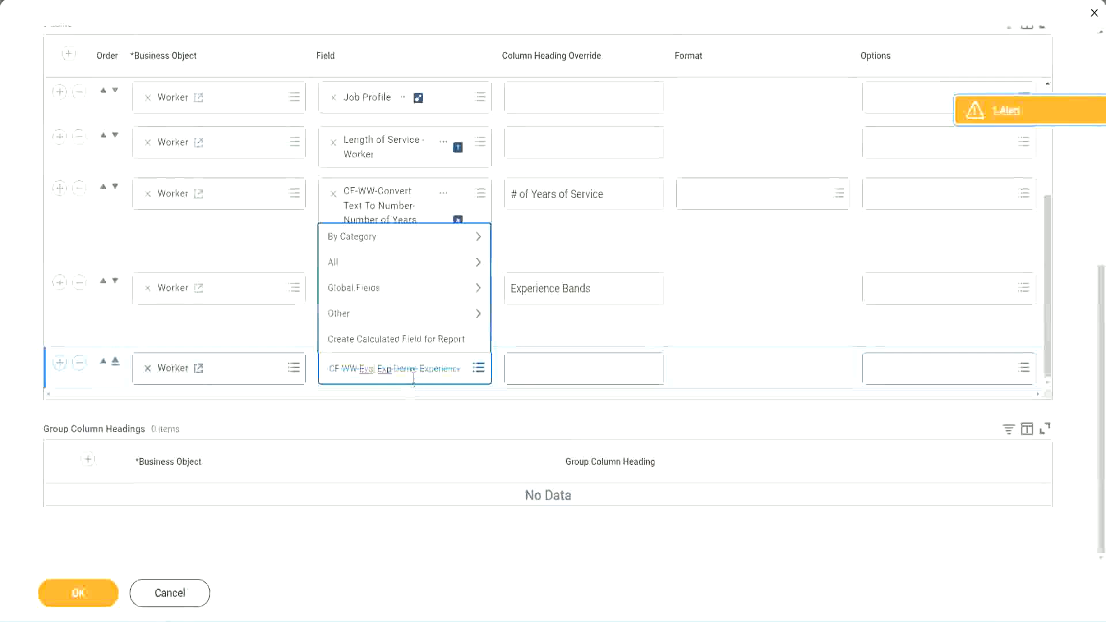
Change the field search to CF-WW-Eval Exp Band and select CF-WW-Eval Exp Band-Determine Experience Bands from Years of Service.
type("Bands")
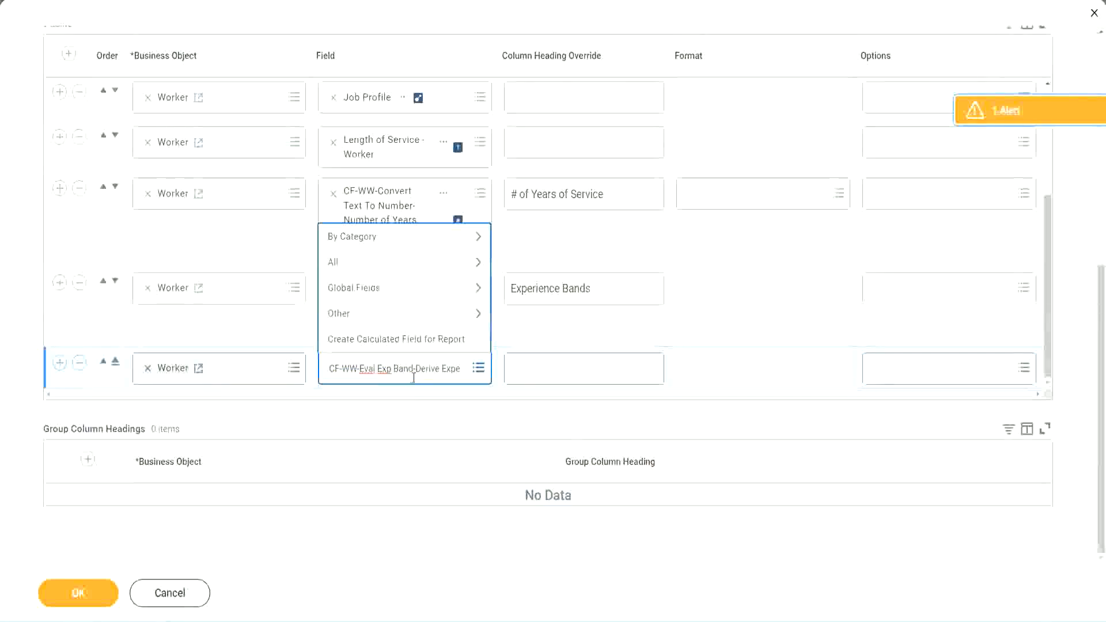
key("BackSpace")
key("Delete")
key("Delete")
key("Delete")
key("Delete")
key("Delete")
key("Delete")
key("Delete")
key("Delete")
key("Delete")
key("Delete")
key("Delete")
key("Delete")
key("Delete")
key("Delete")
key("Delete")
key("Delete")
key("Delete")
key("Delete")
key("Delete")
key("Delete")
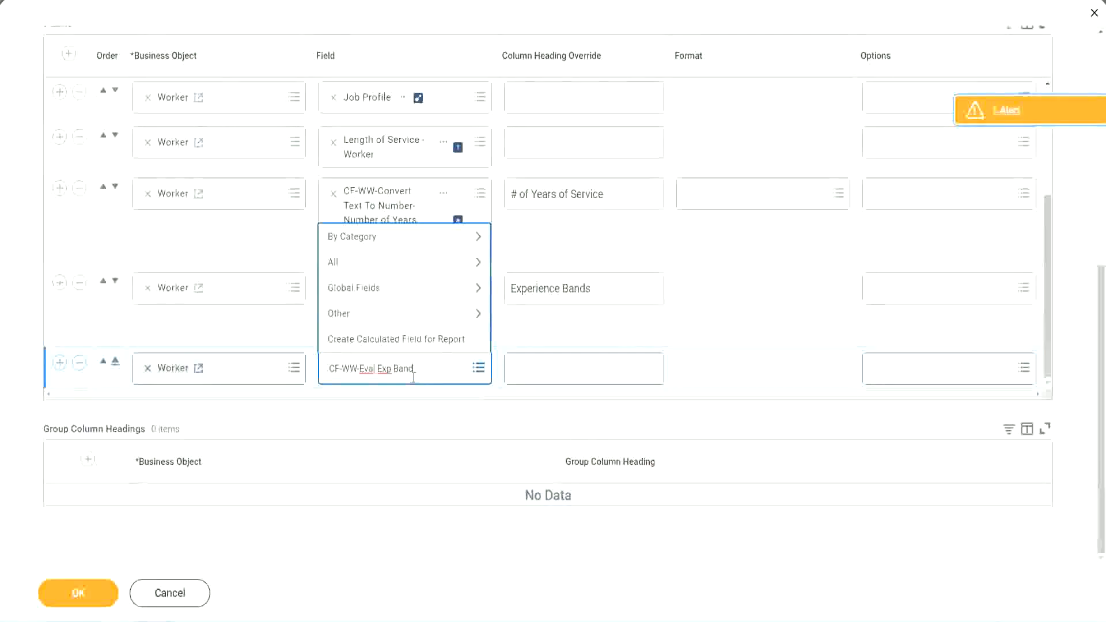
key("Return")
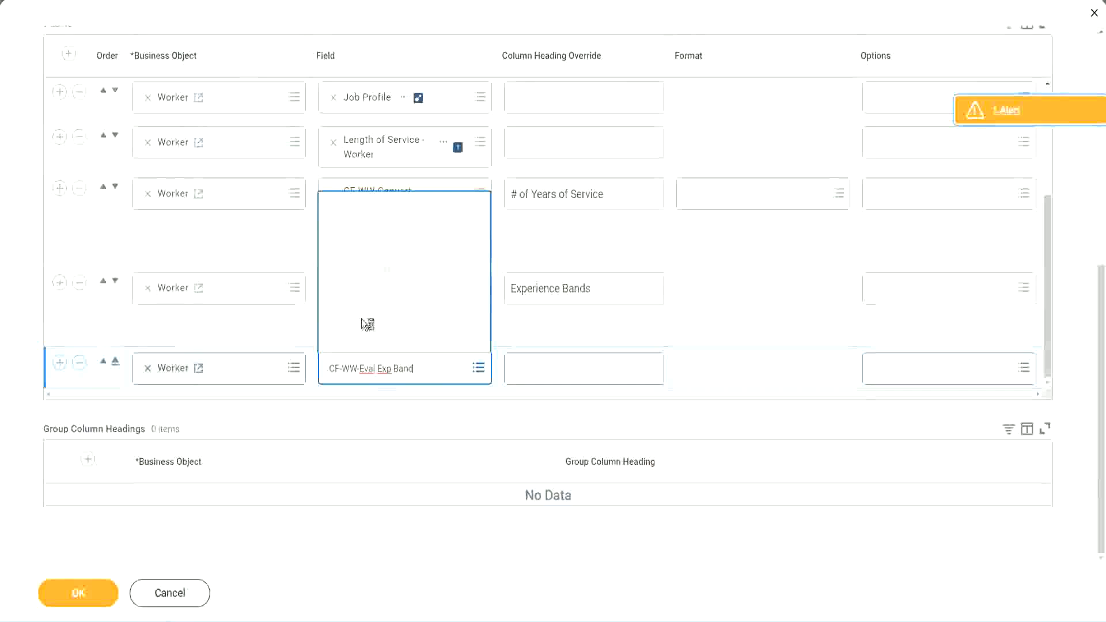
left_click(396, 280)
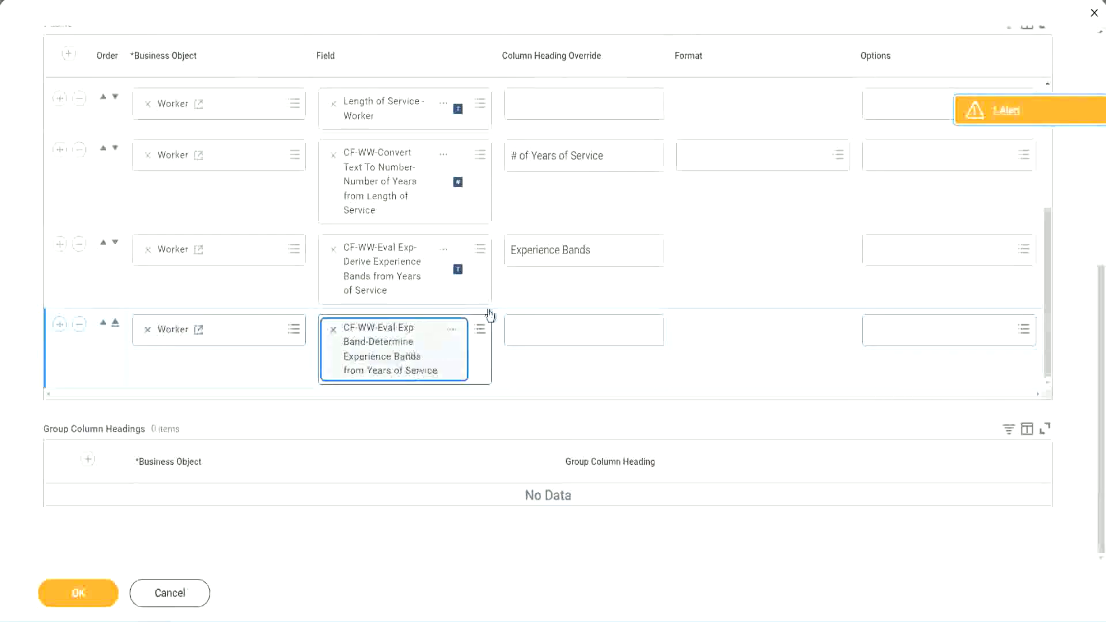
Set the new column's heading override to Experience Bands (Eval Exp Bands), reusing the heading text of the column above.
triple_click(608, 250)
key("ctrl+c")
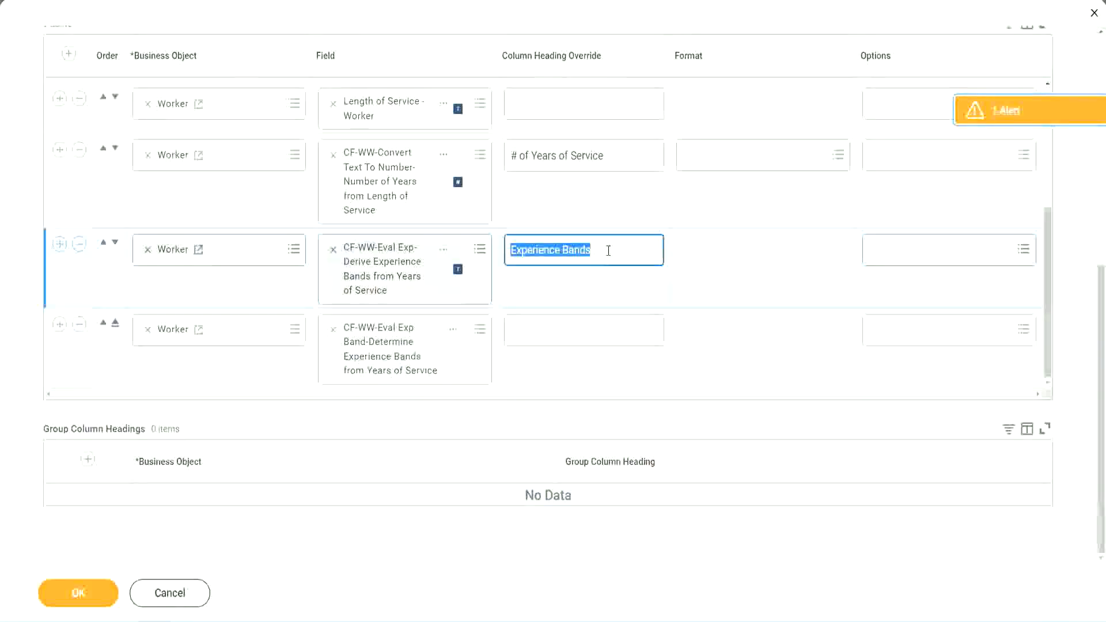
left_click(537, 329)
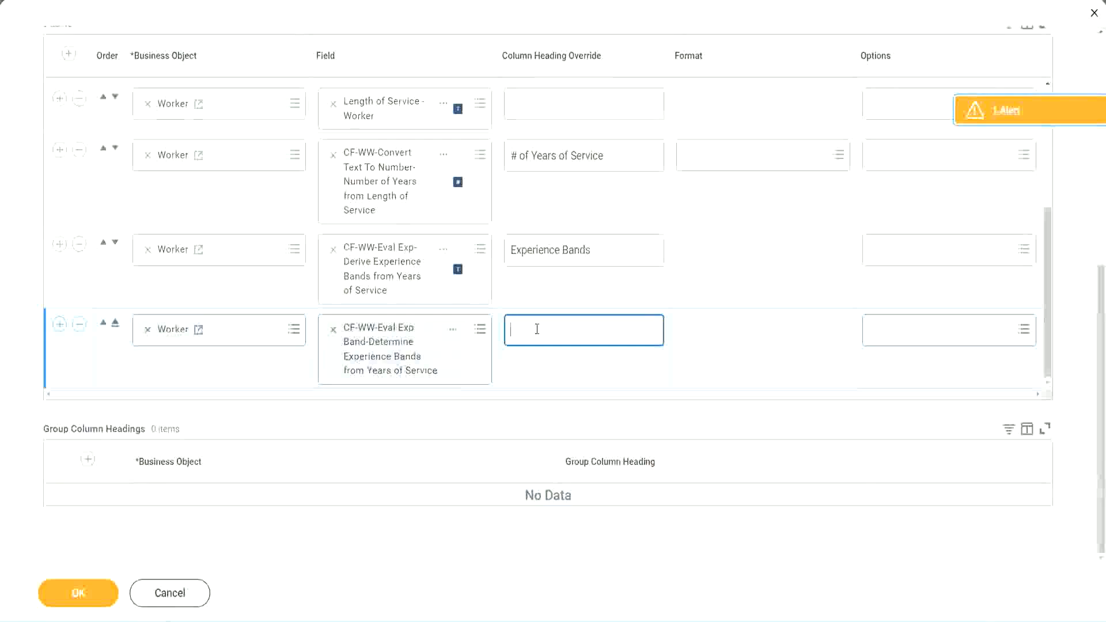
key("ctrl+v")
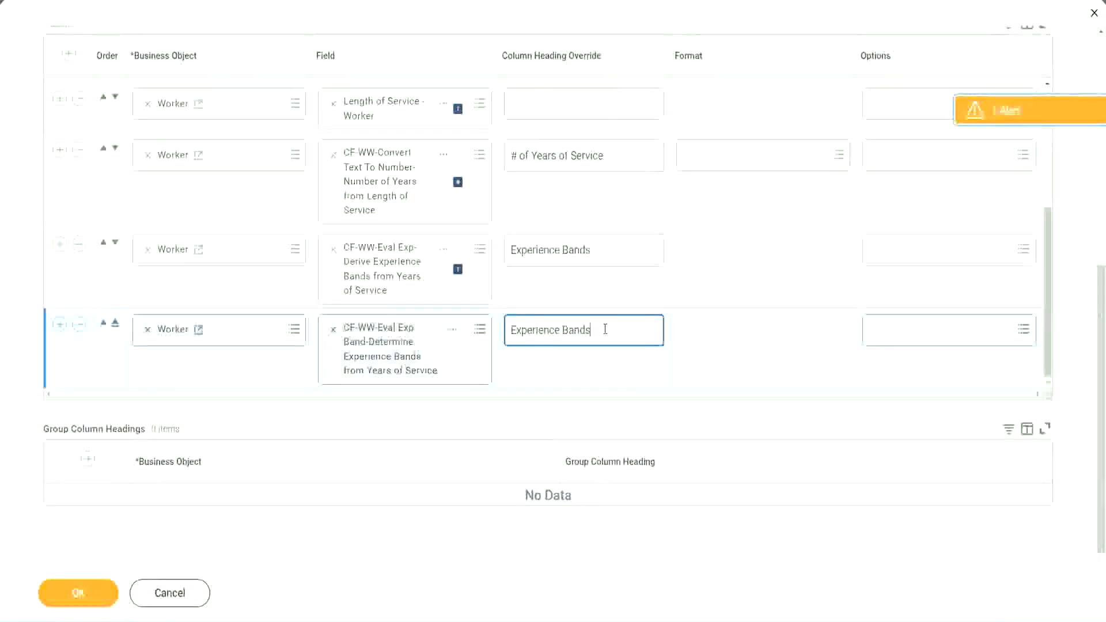
type("(")
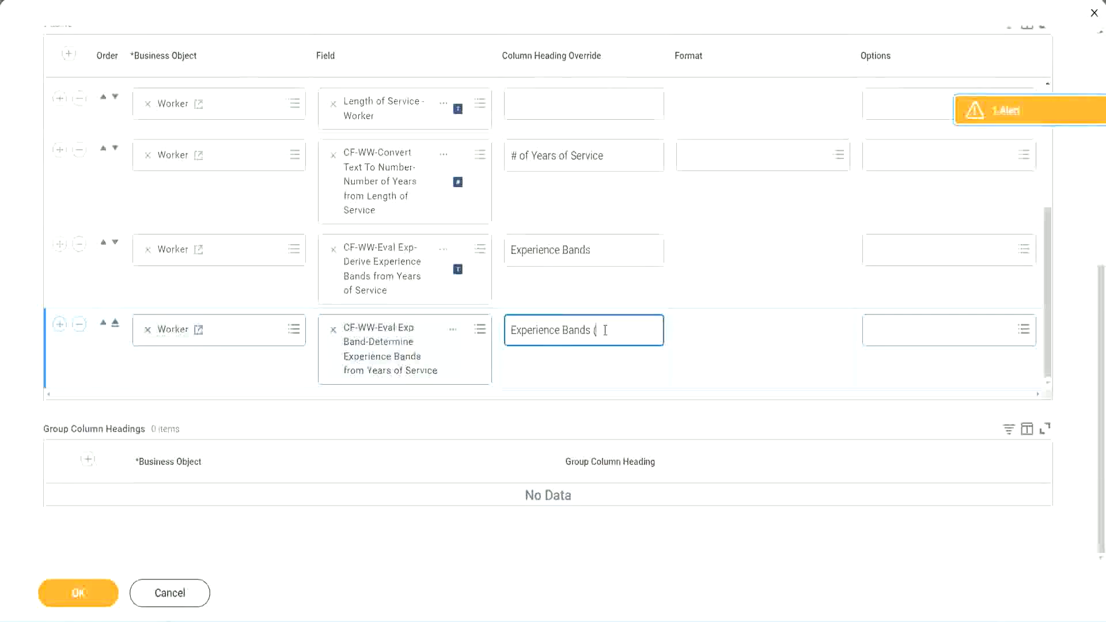
type("Eval Exp Bands)")
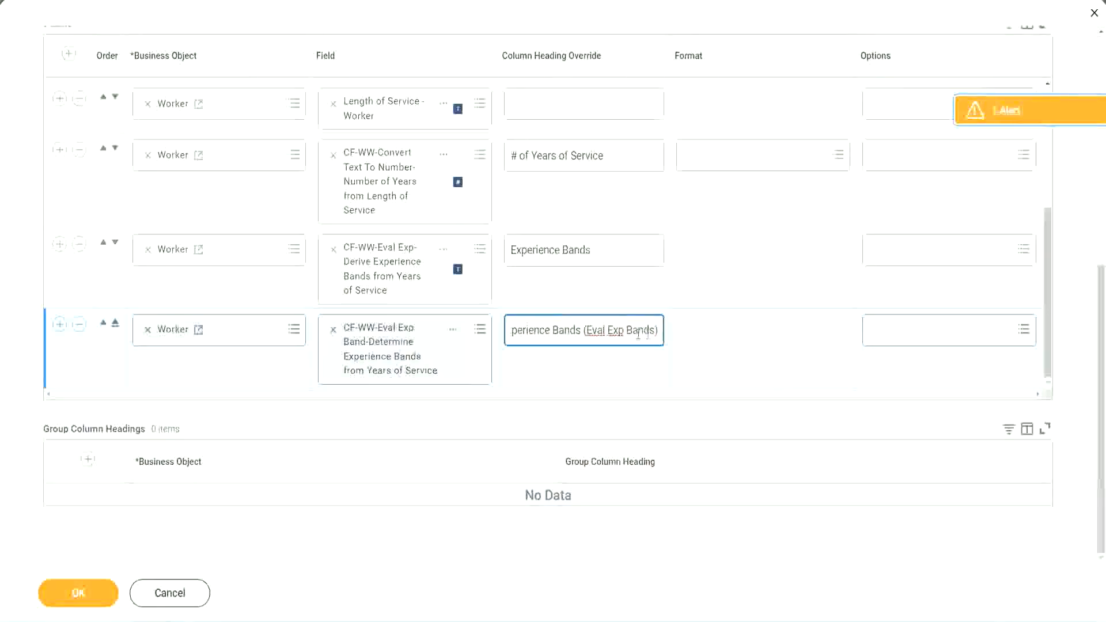
double_click(616, 330)
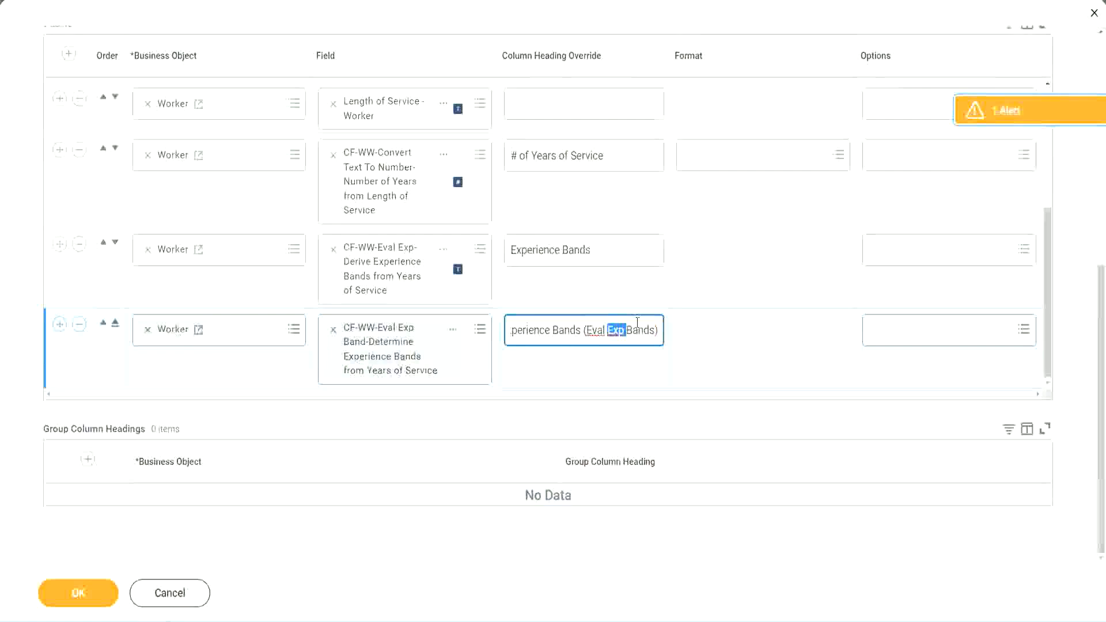
left_click(638, 326)
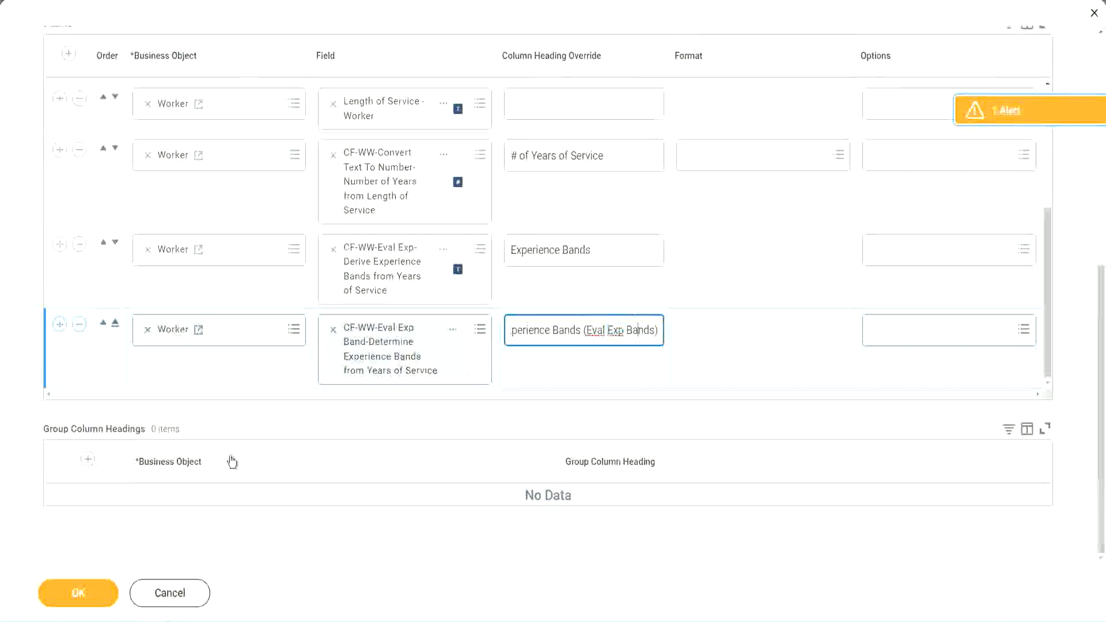
Save the WW Employee Details report definition and run the report.
left_click(81, 593)
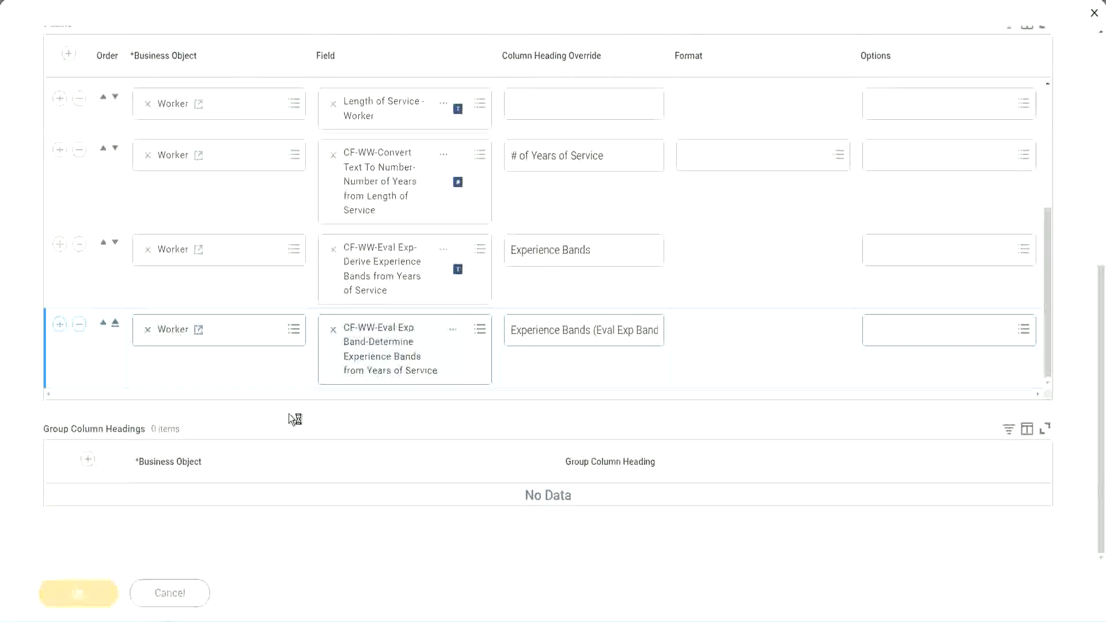
left_click(128, 583)
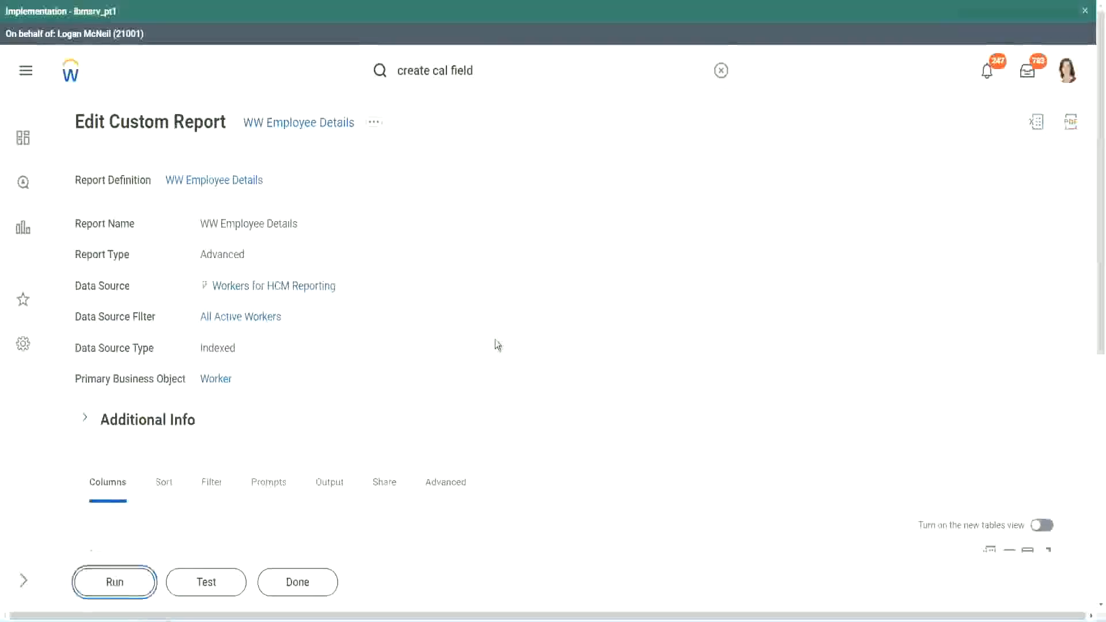